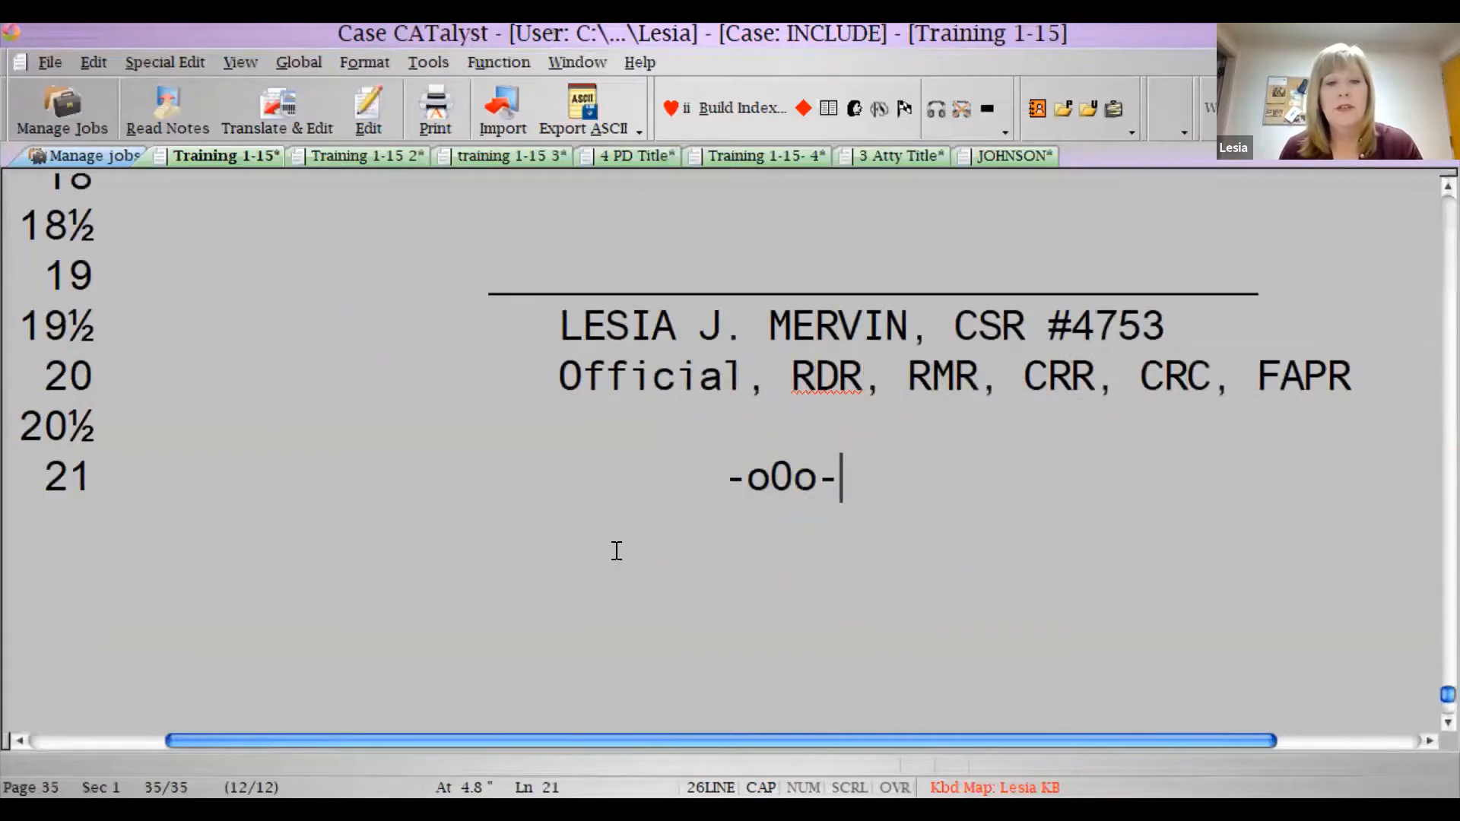
Try inserting the predefined "Seal Date when Included" field before the date on the certificate's Dated line, and remove it again
scroll(560, 555, up, 4)
click(560, 555)
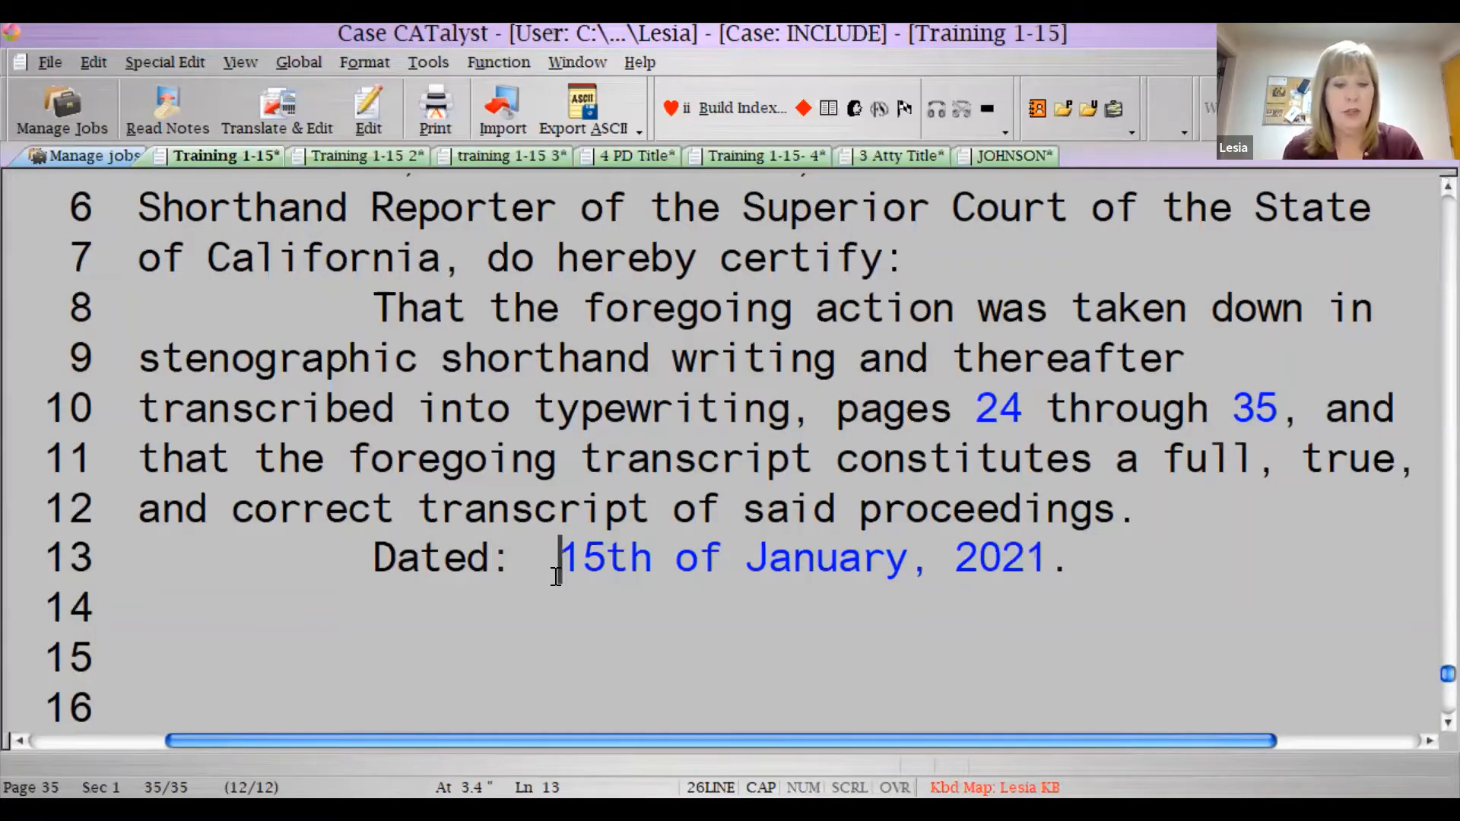
click(92, 62)
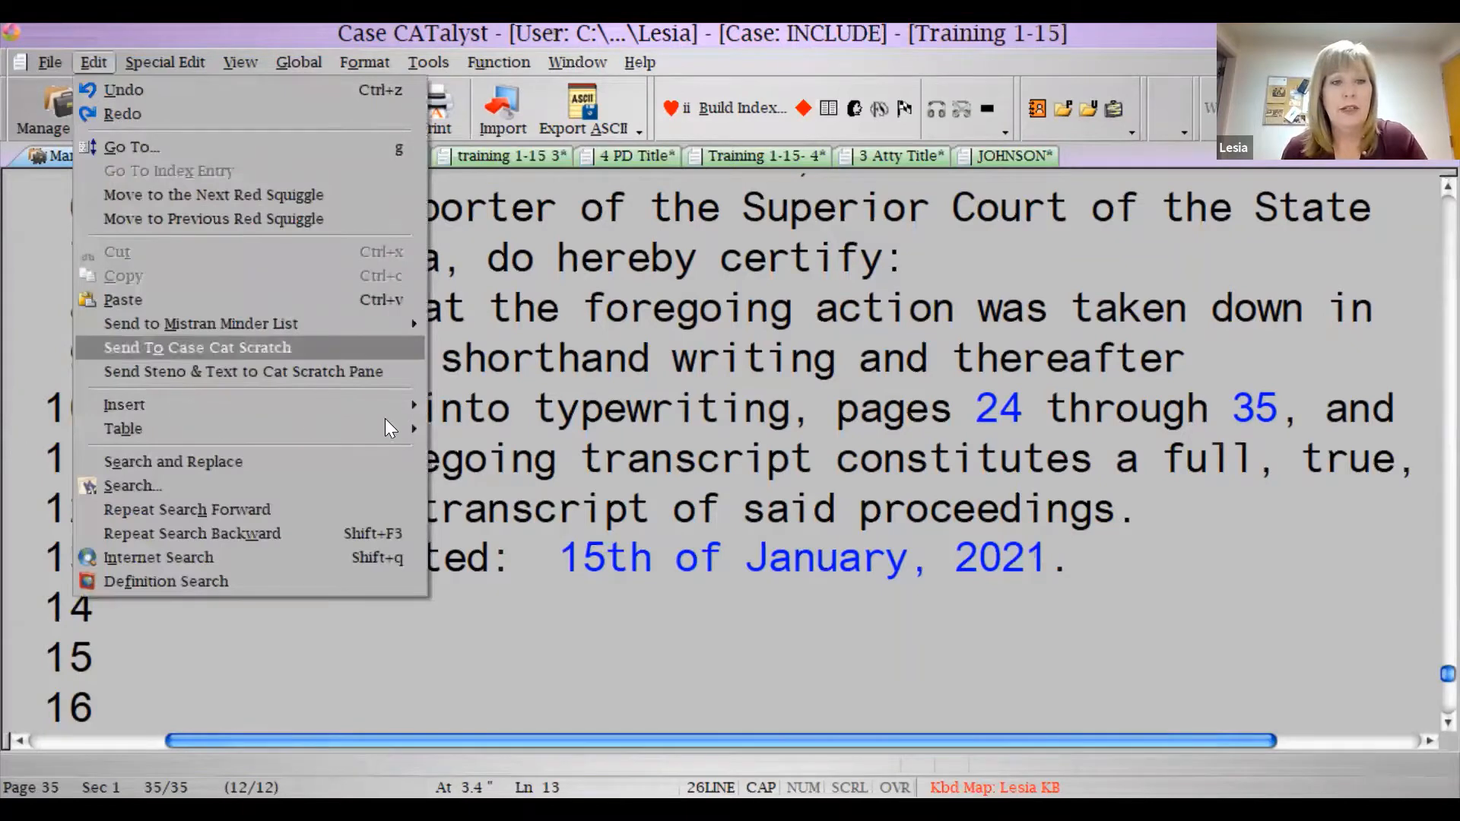
click(521, 431)
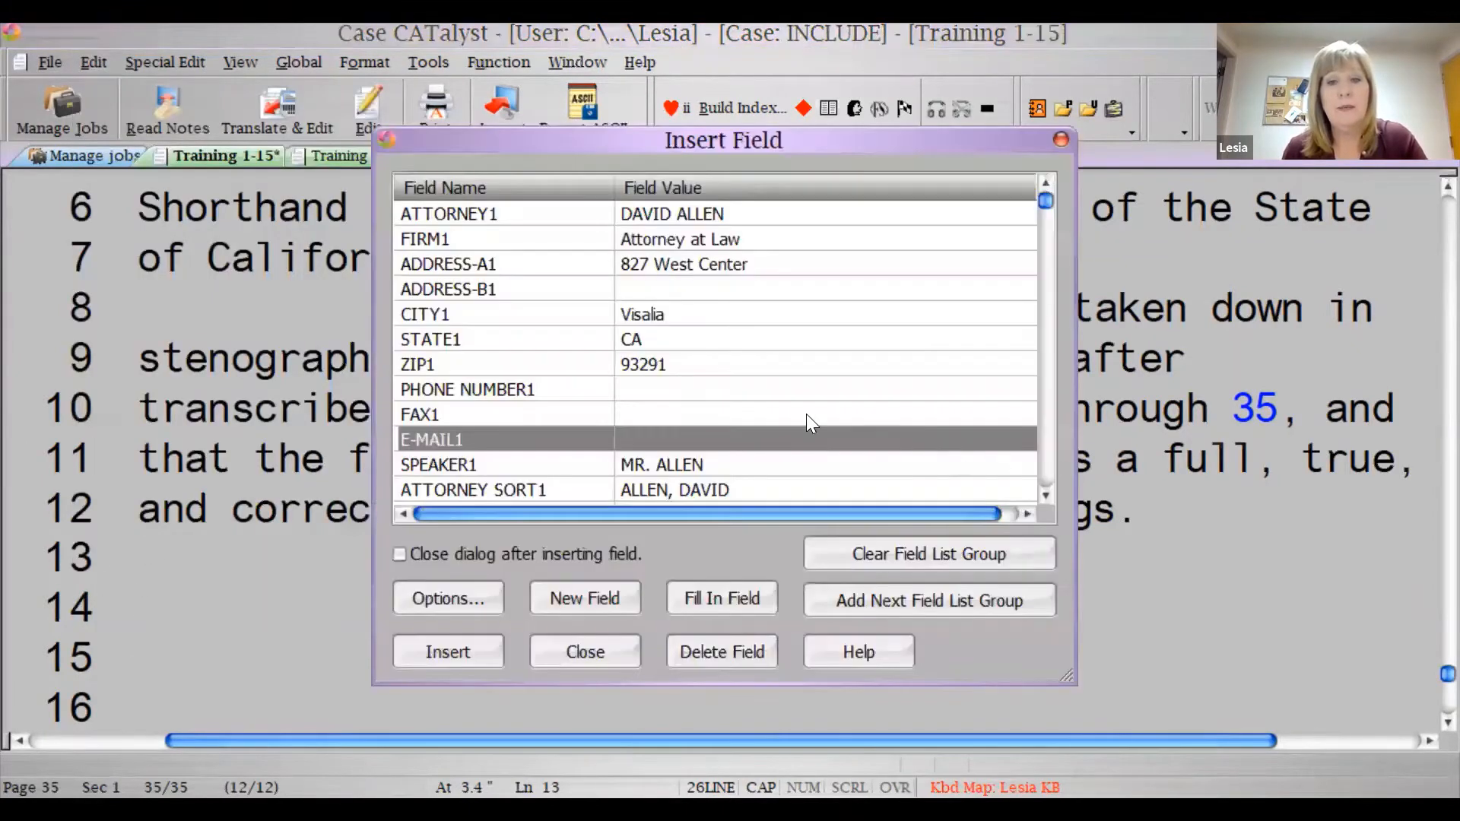
click(805, 414)
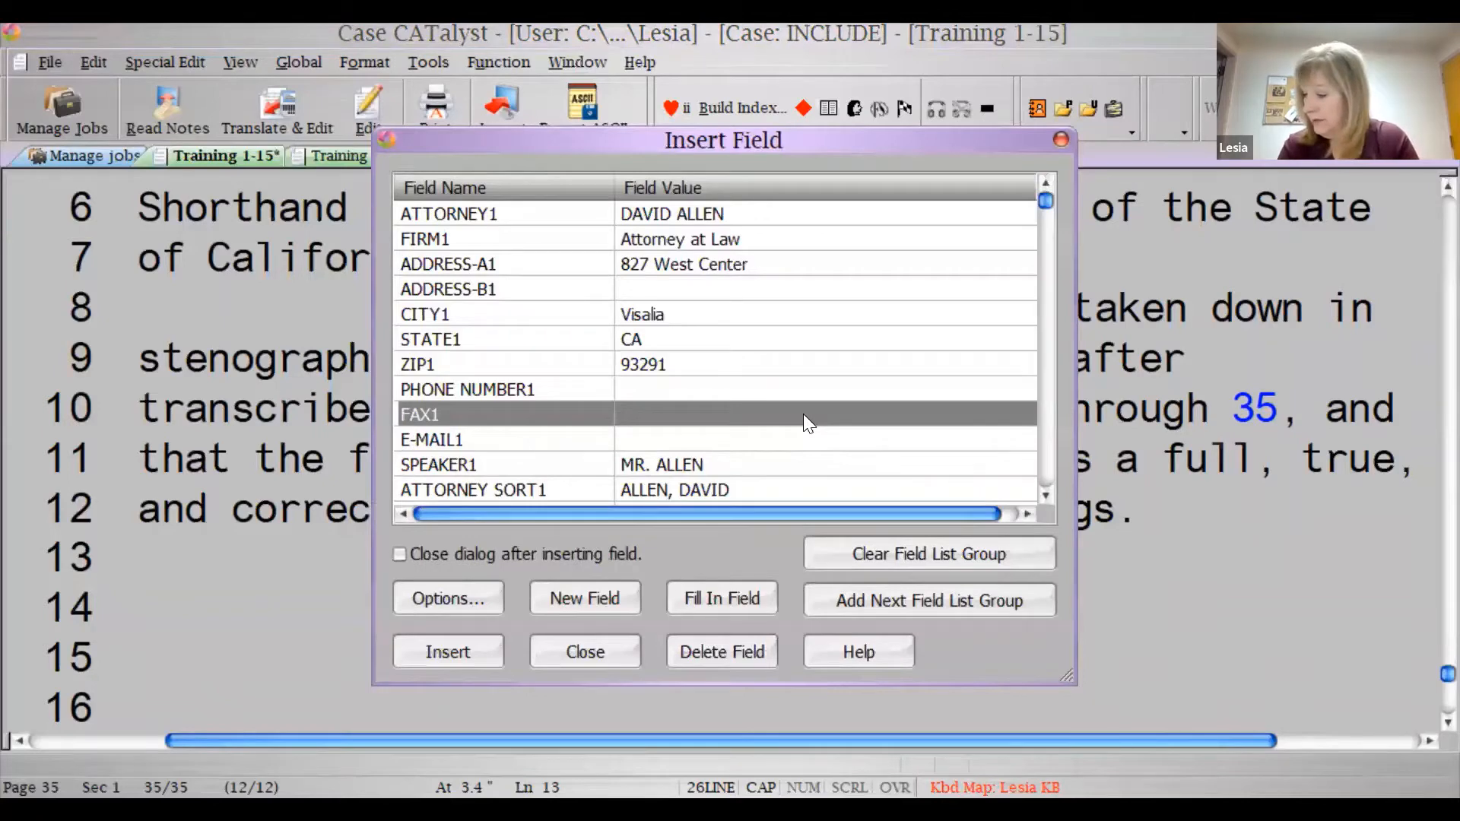
key(s)
key(s)
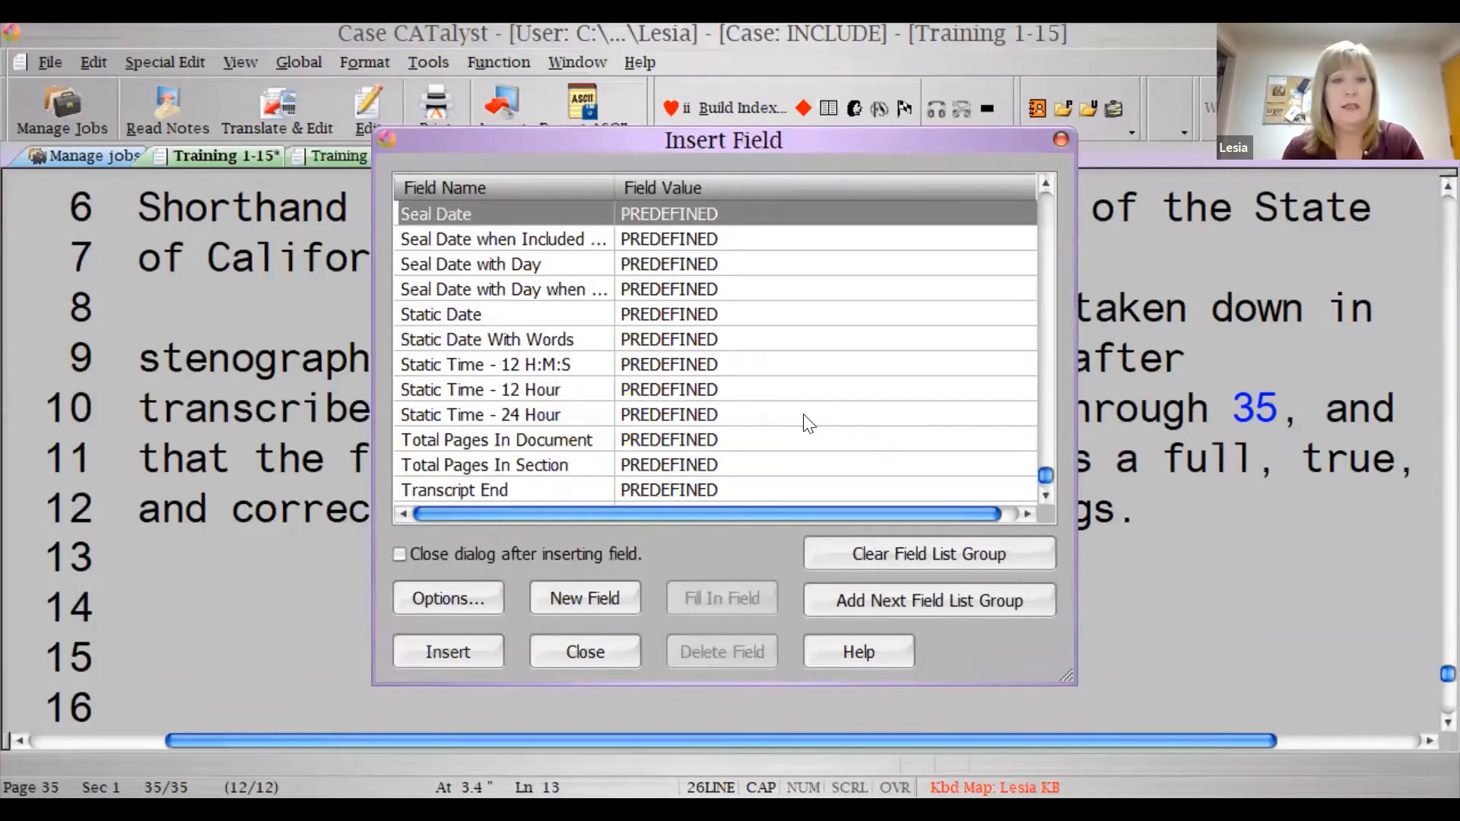
click(541, 242)
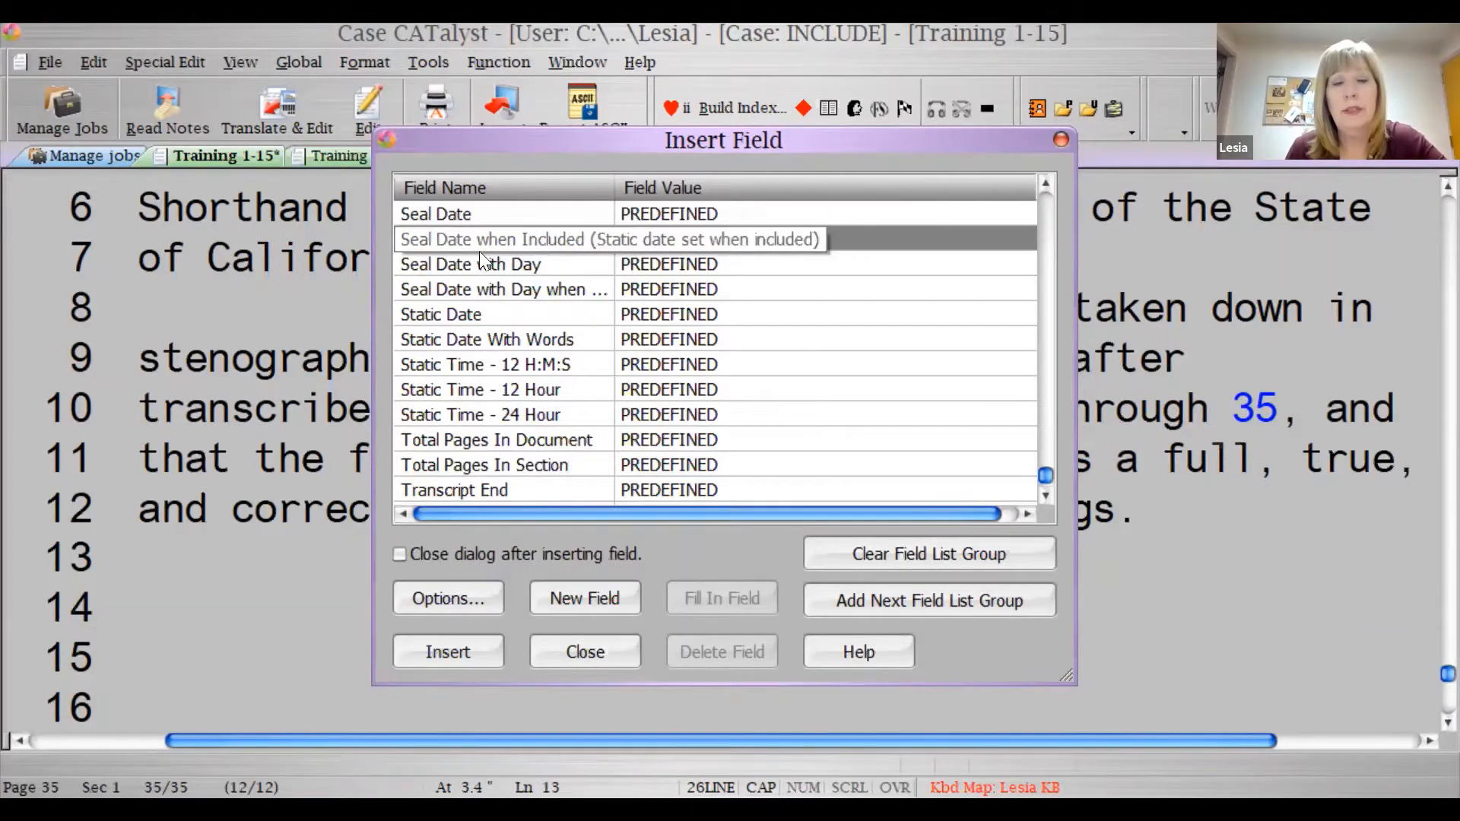
click(441, 652)
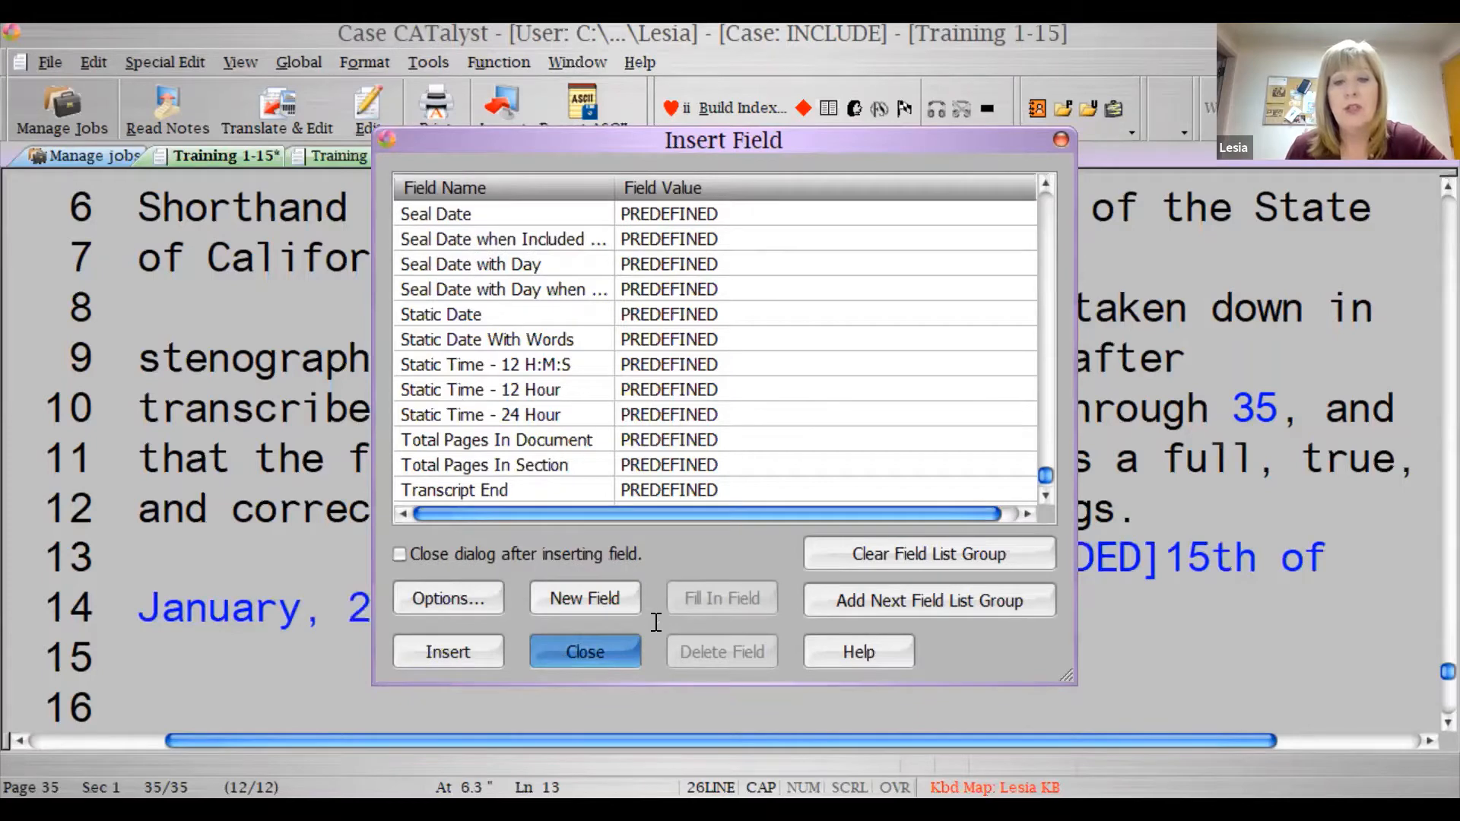
key(Escape)
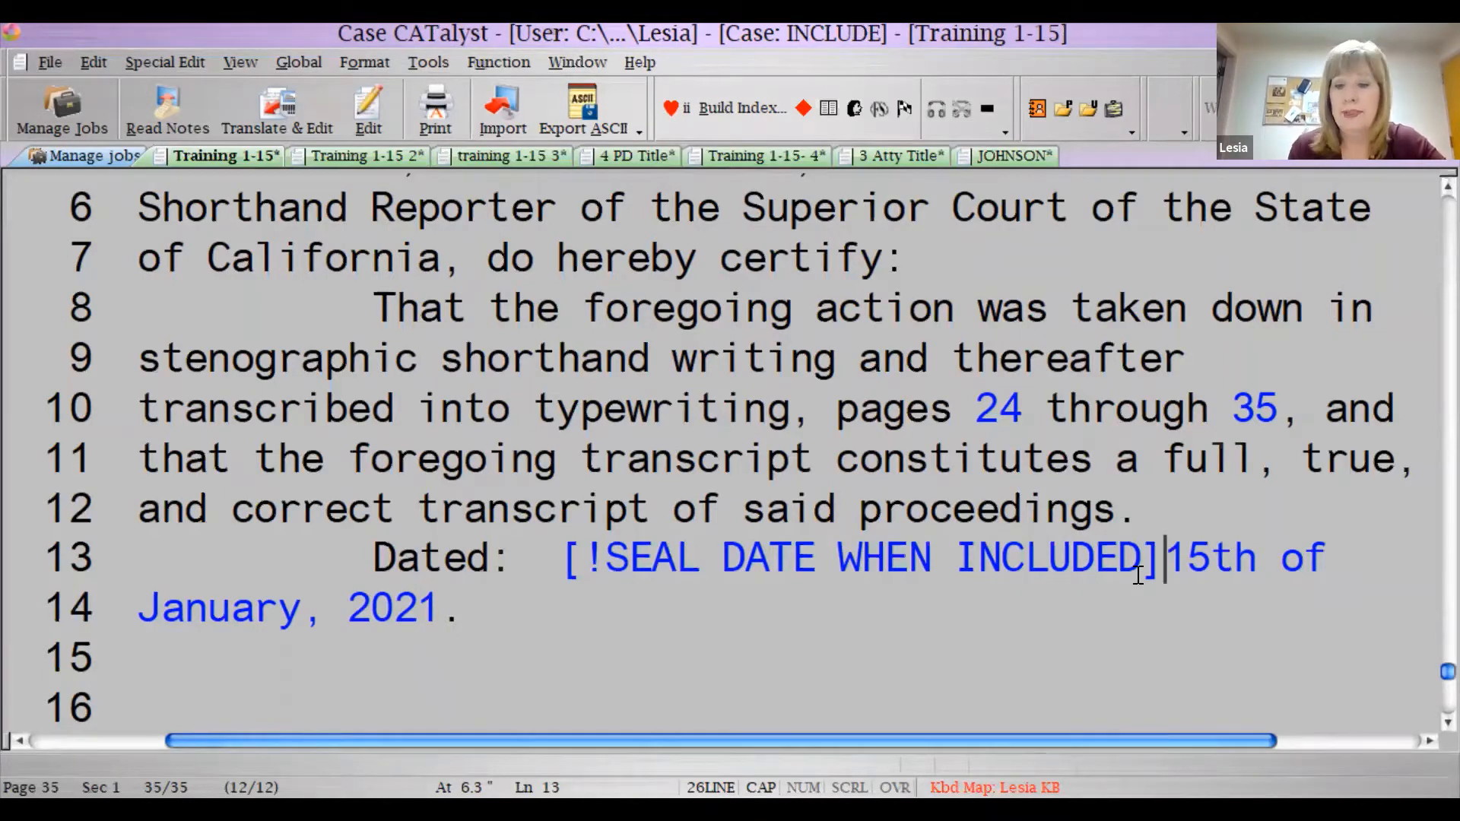
key(BackSpace)
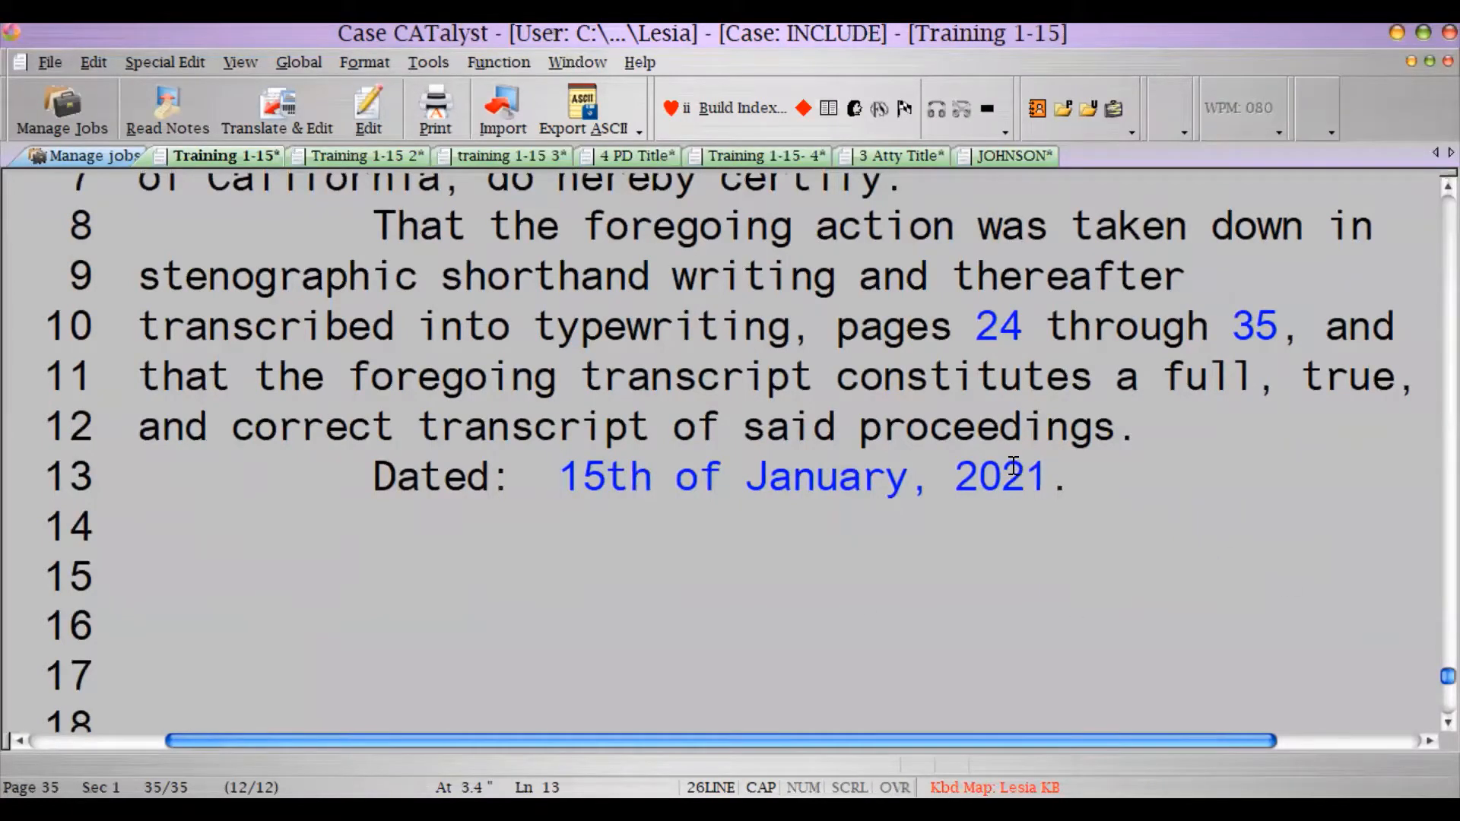
click(998, 445)
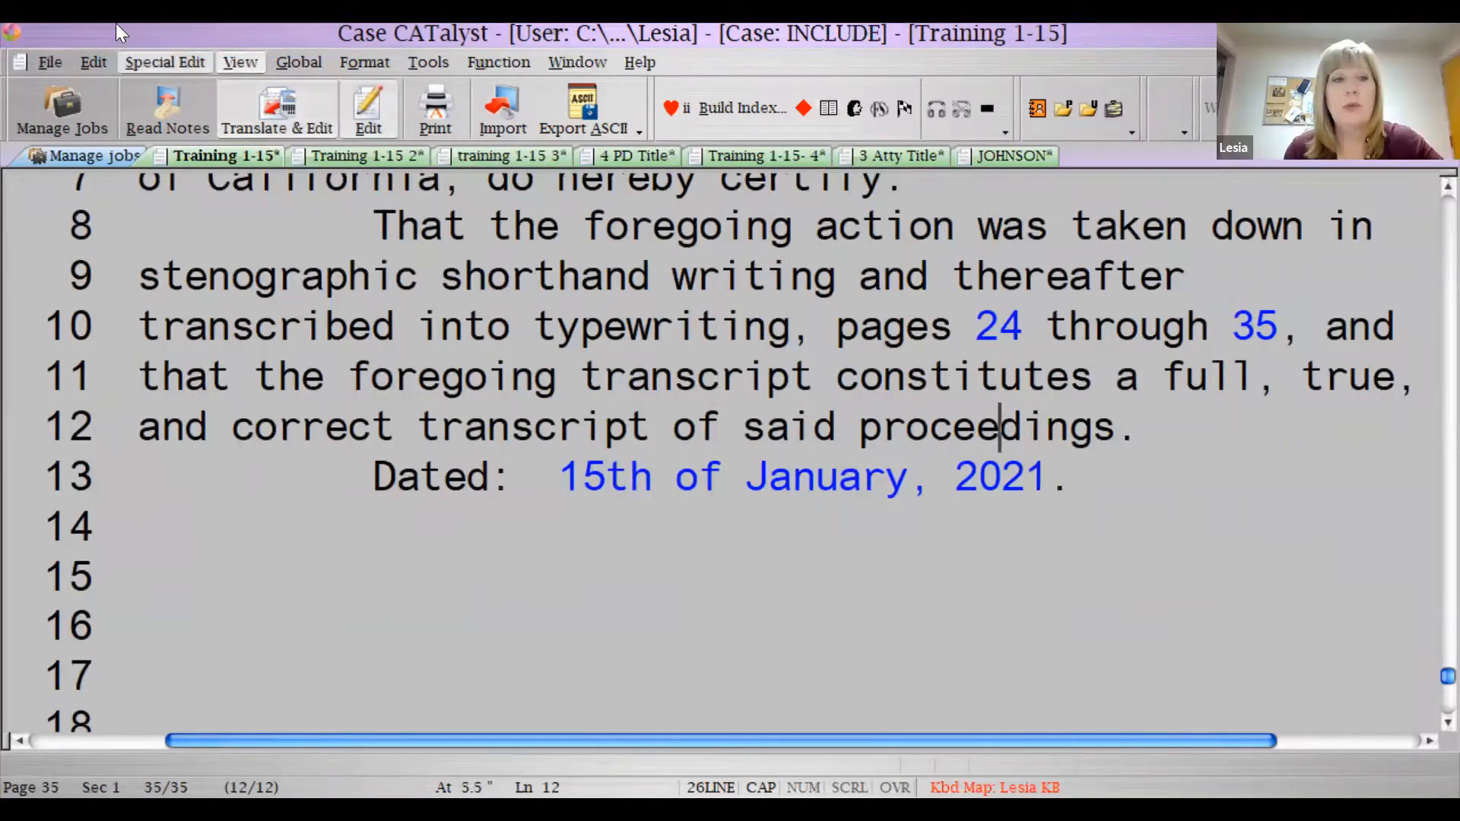
Examine the predefined Seal Date and Static Date variants in the Insert Field list, and close it without inserting anything
click(94, 64)
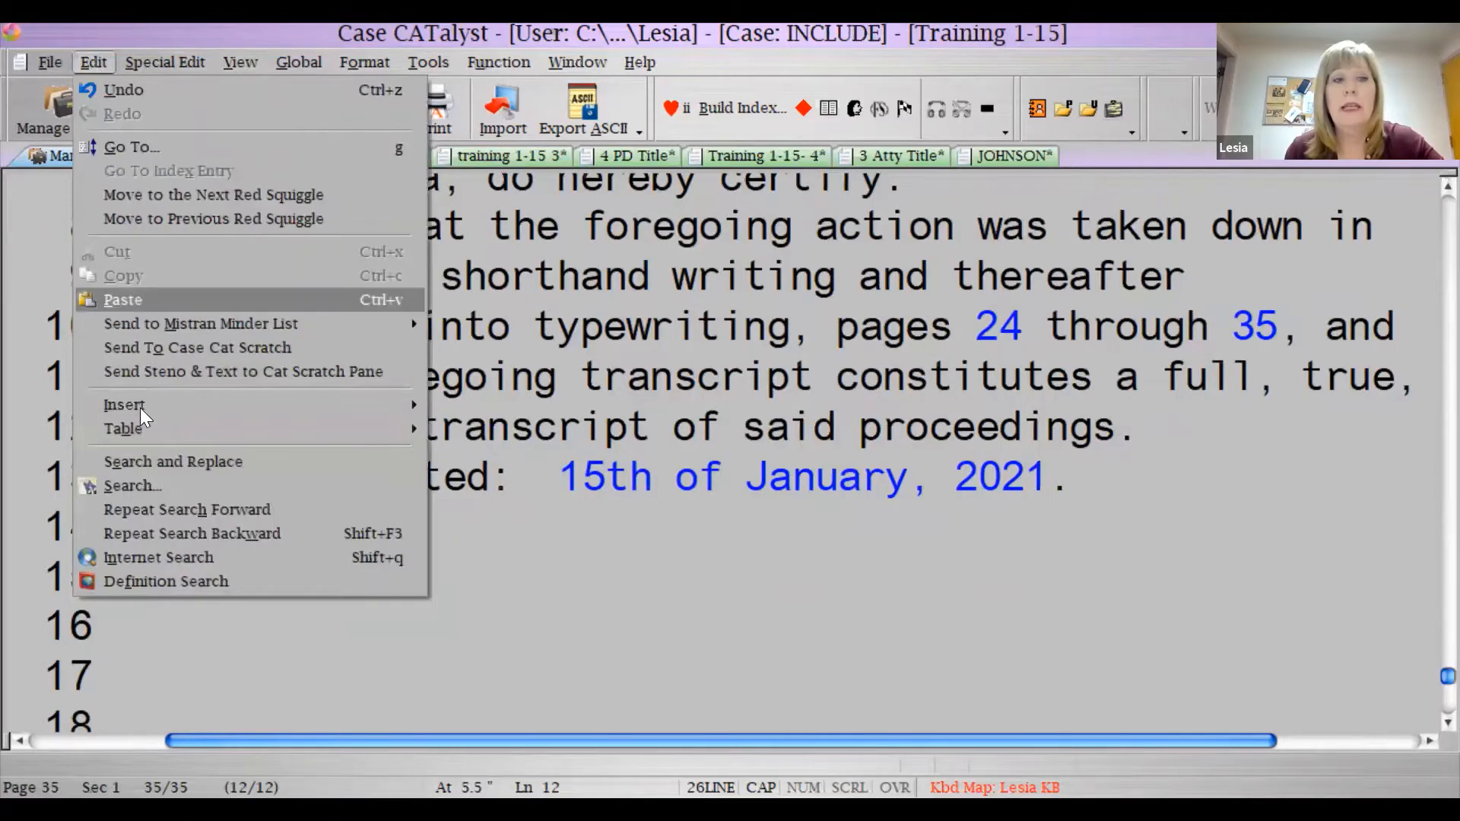
click(501, 423)
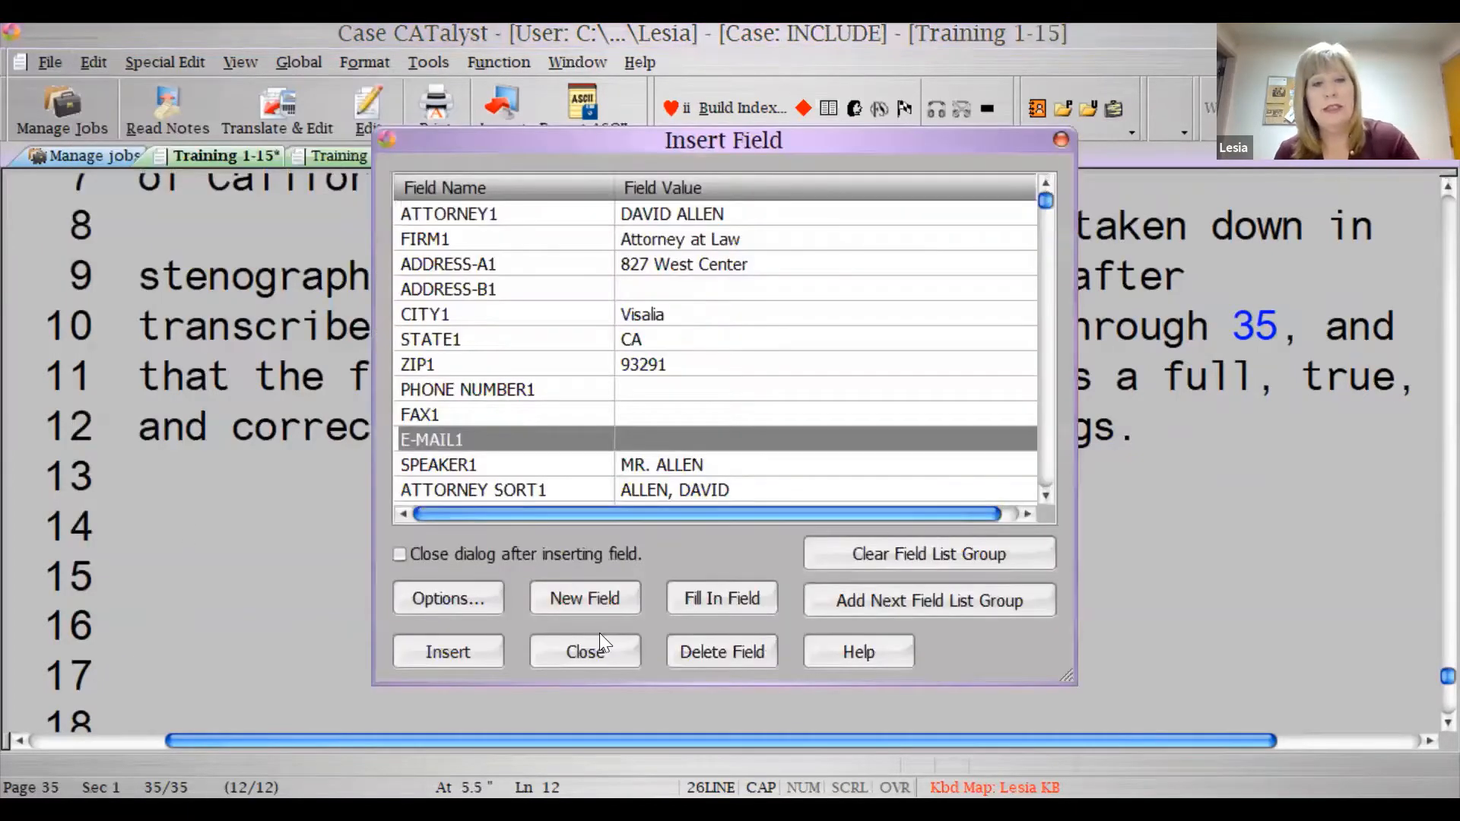
text(SE)
key(Escape)
text(SE)
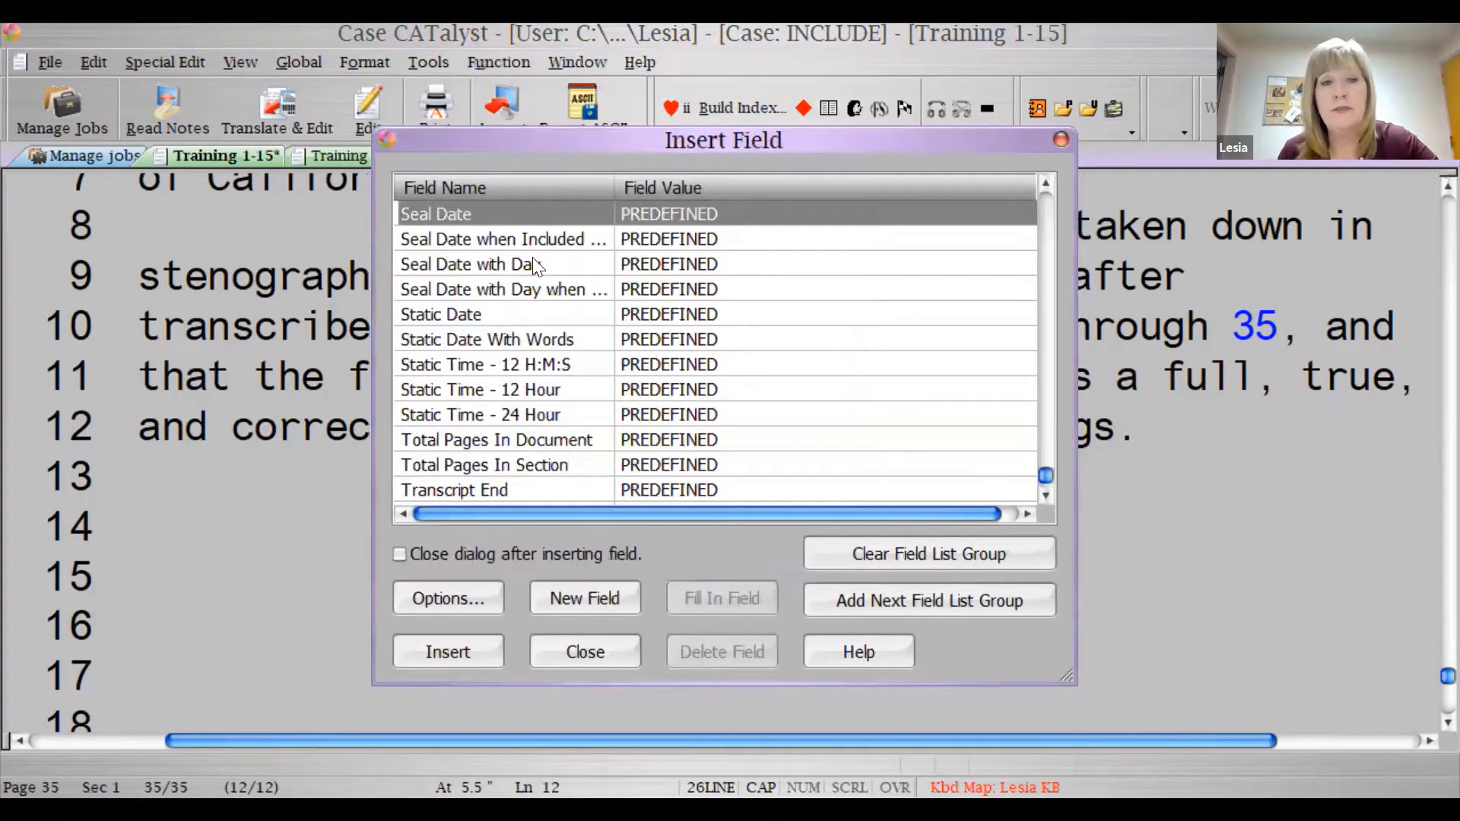
click(535, 265)
click(545, 239)
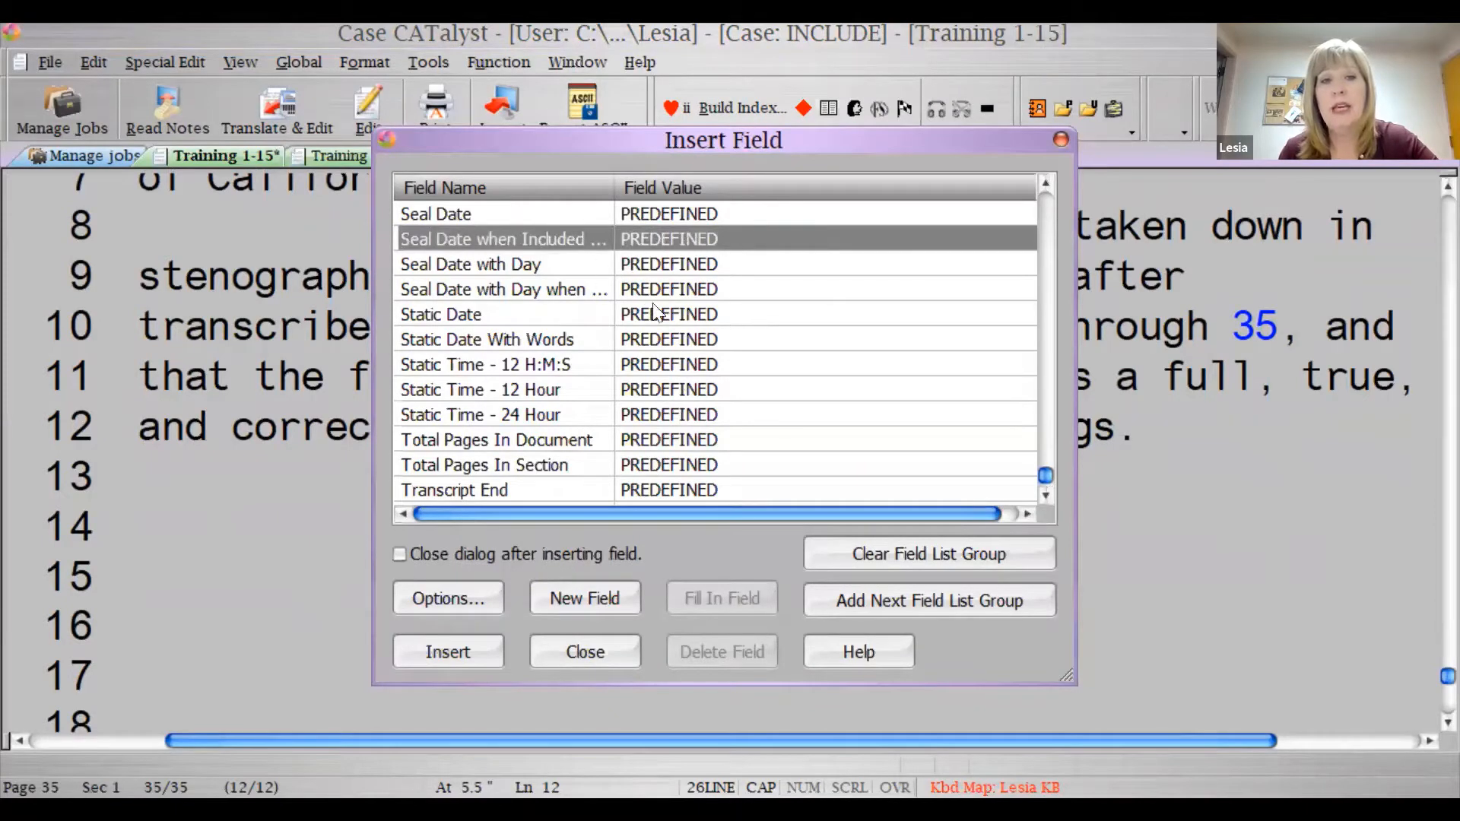
key(Up)
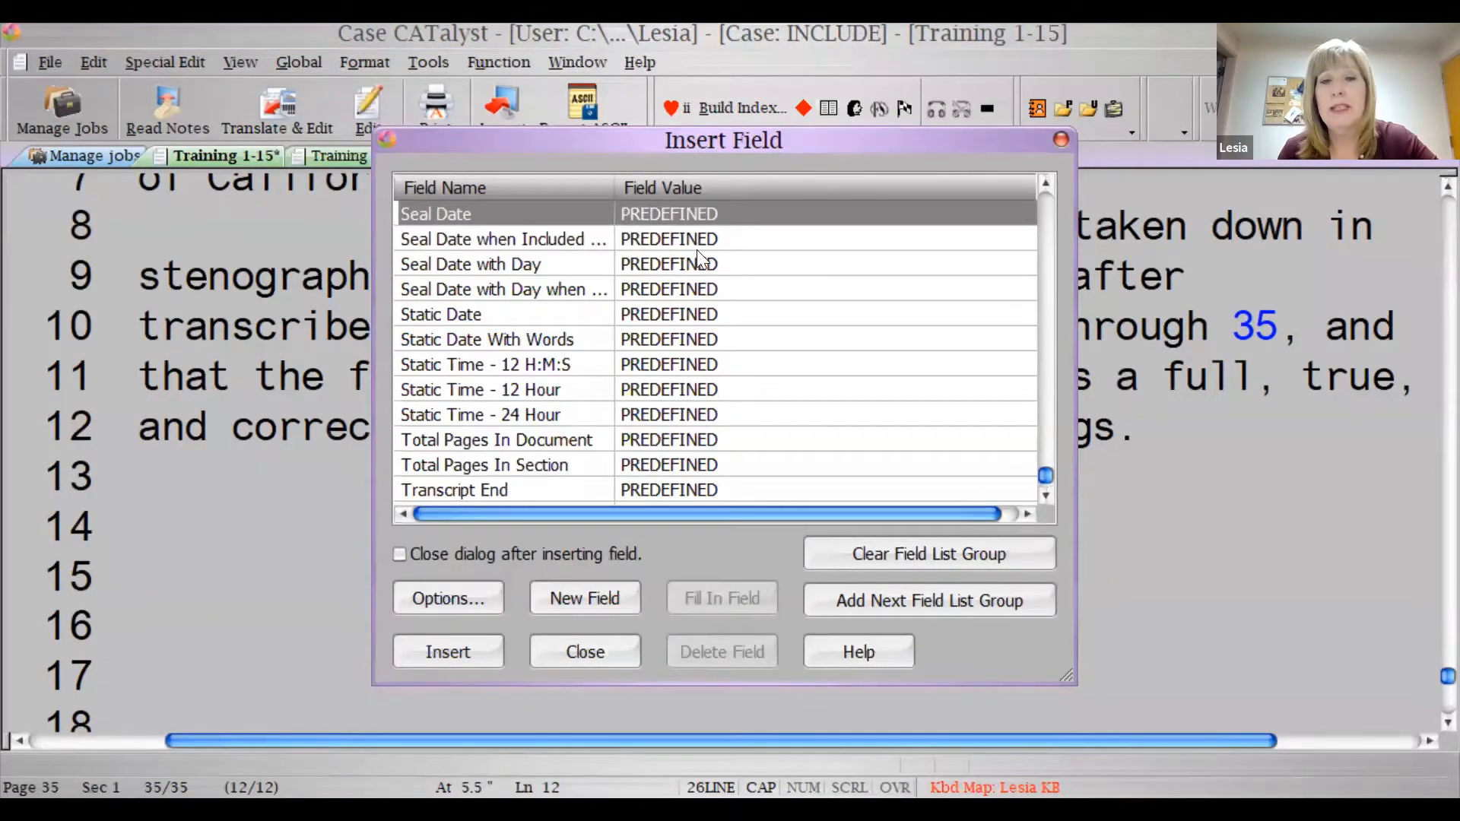
click(549, 273)
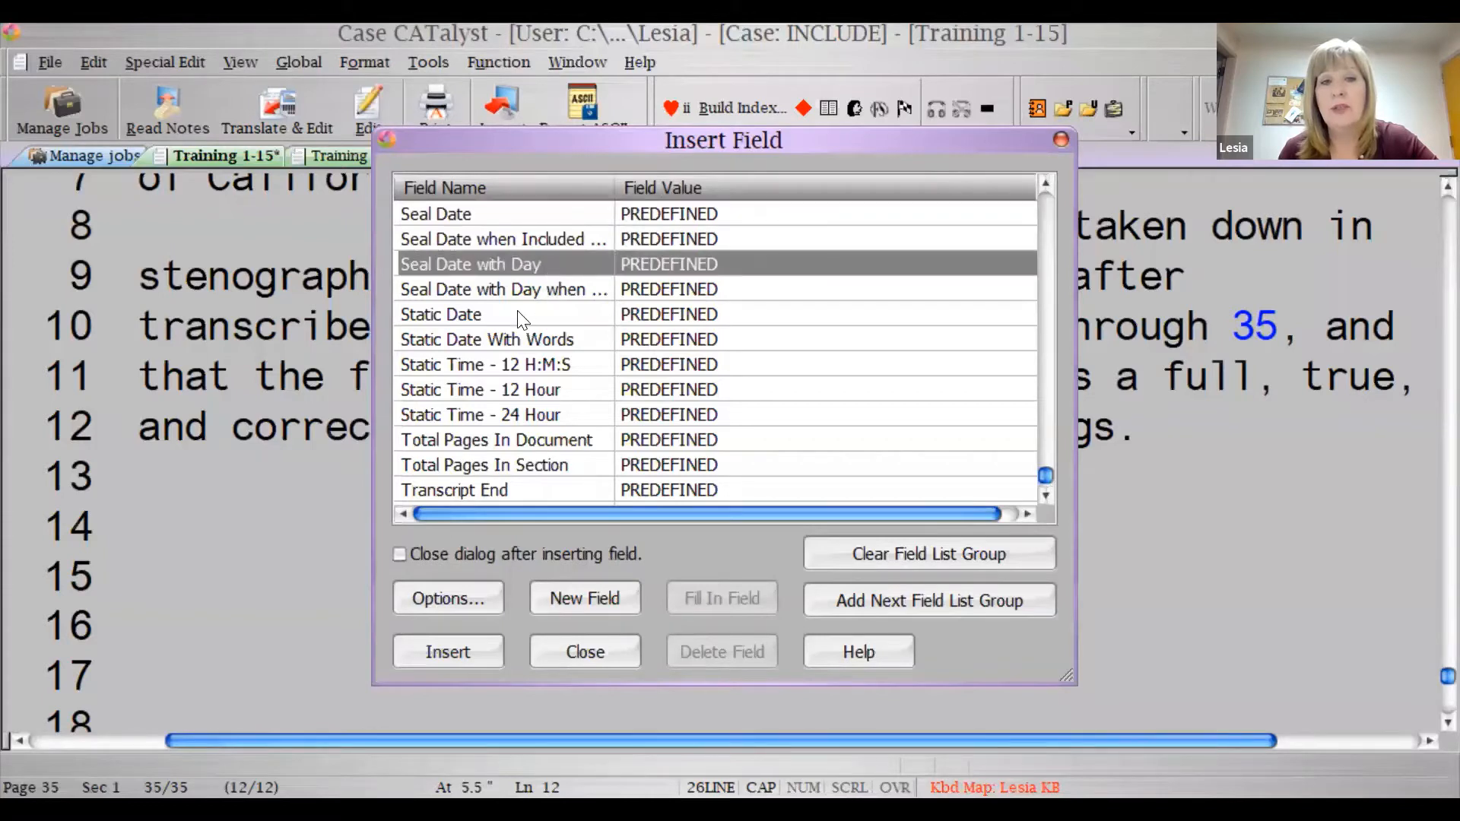
click(477, 312)
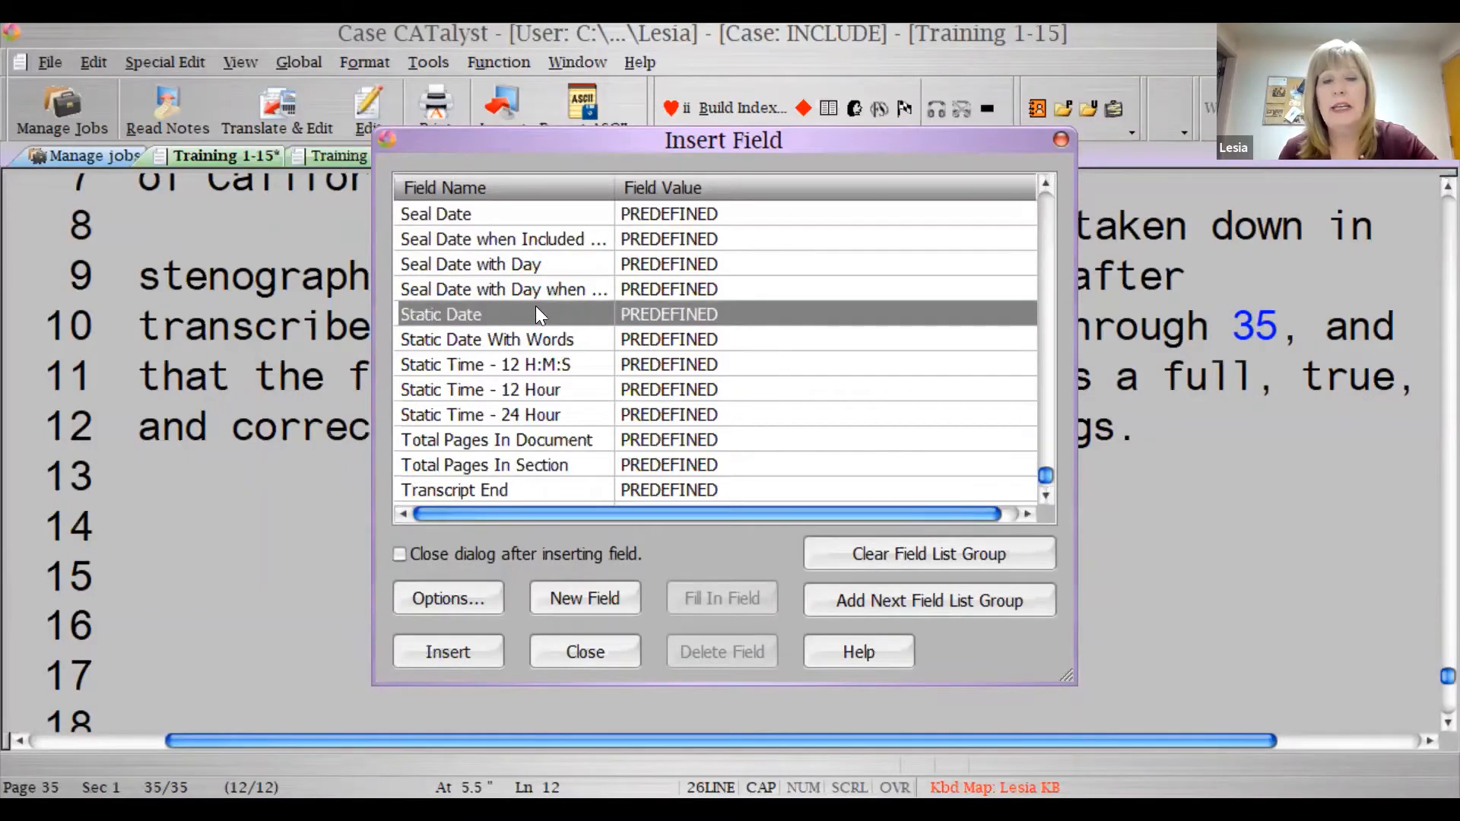
click(603, 647)
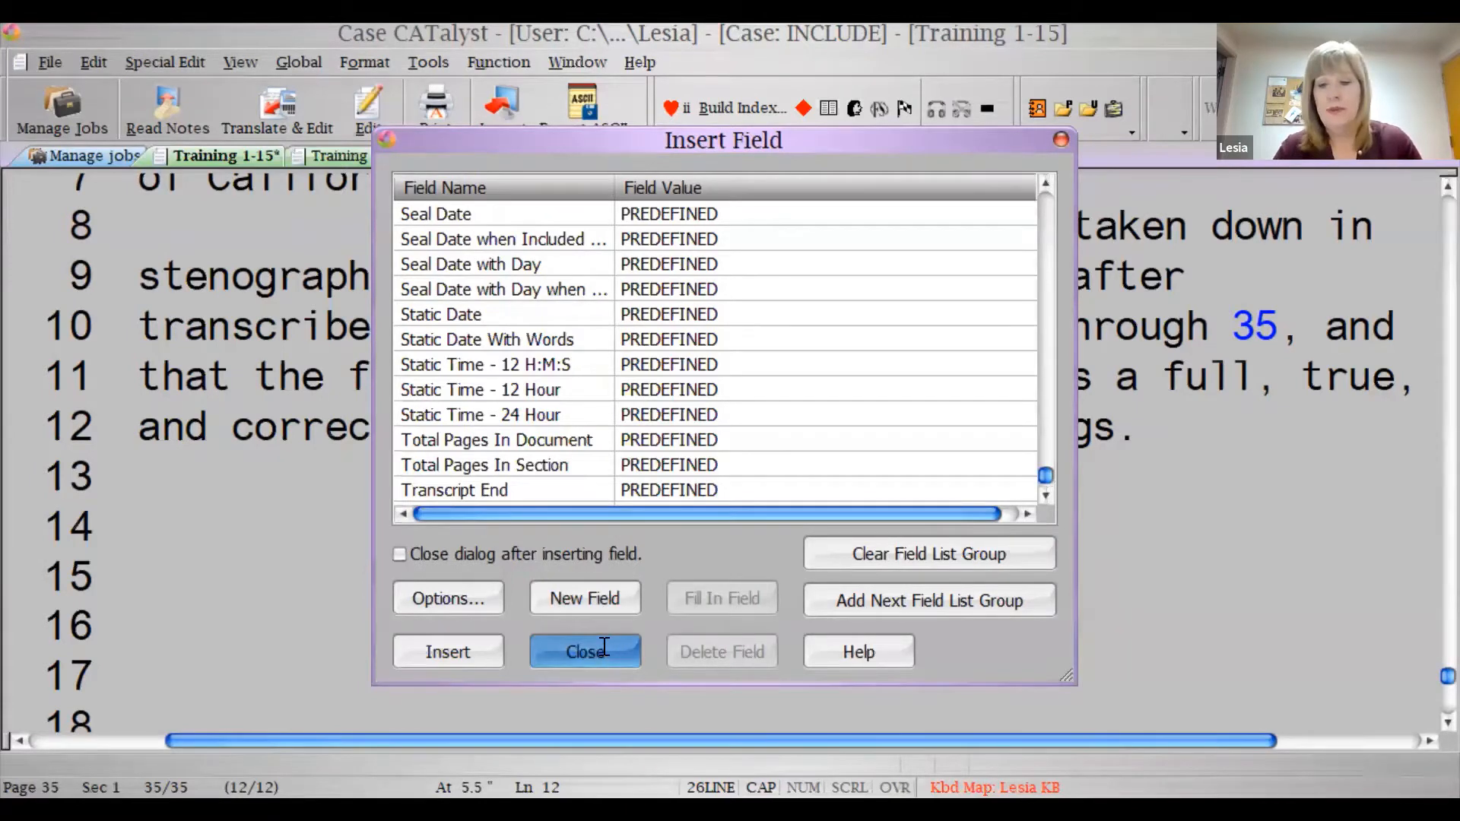
Go to the start of the transcript and place the cursor at the beginning of the dated MORNING SESSION line on page 26
key(ctrl+Home)
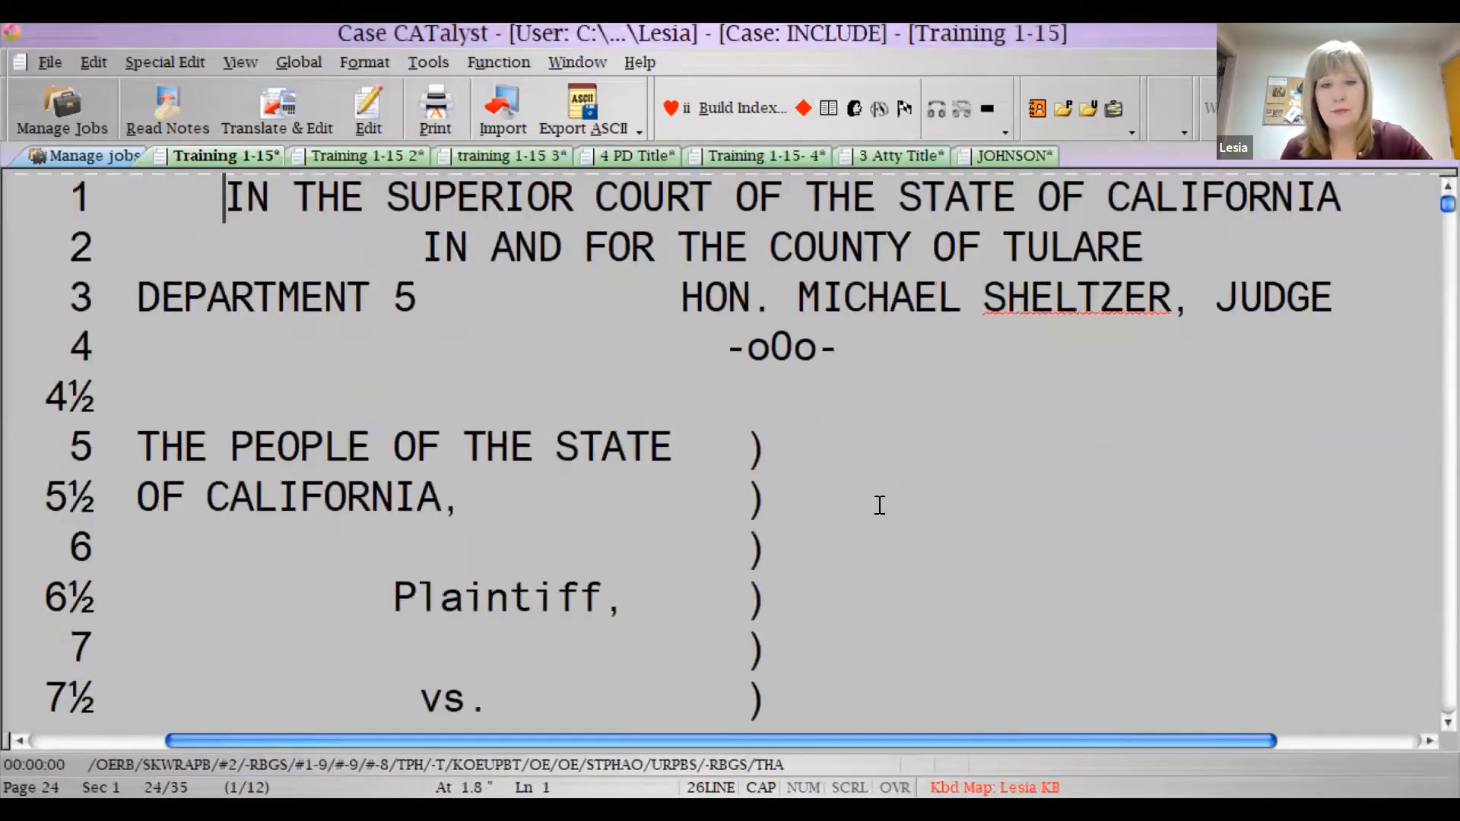
scroll(880, 505, down, 10)
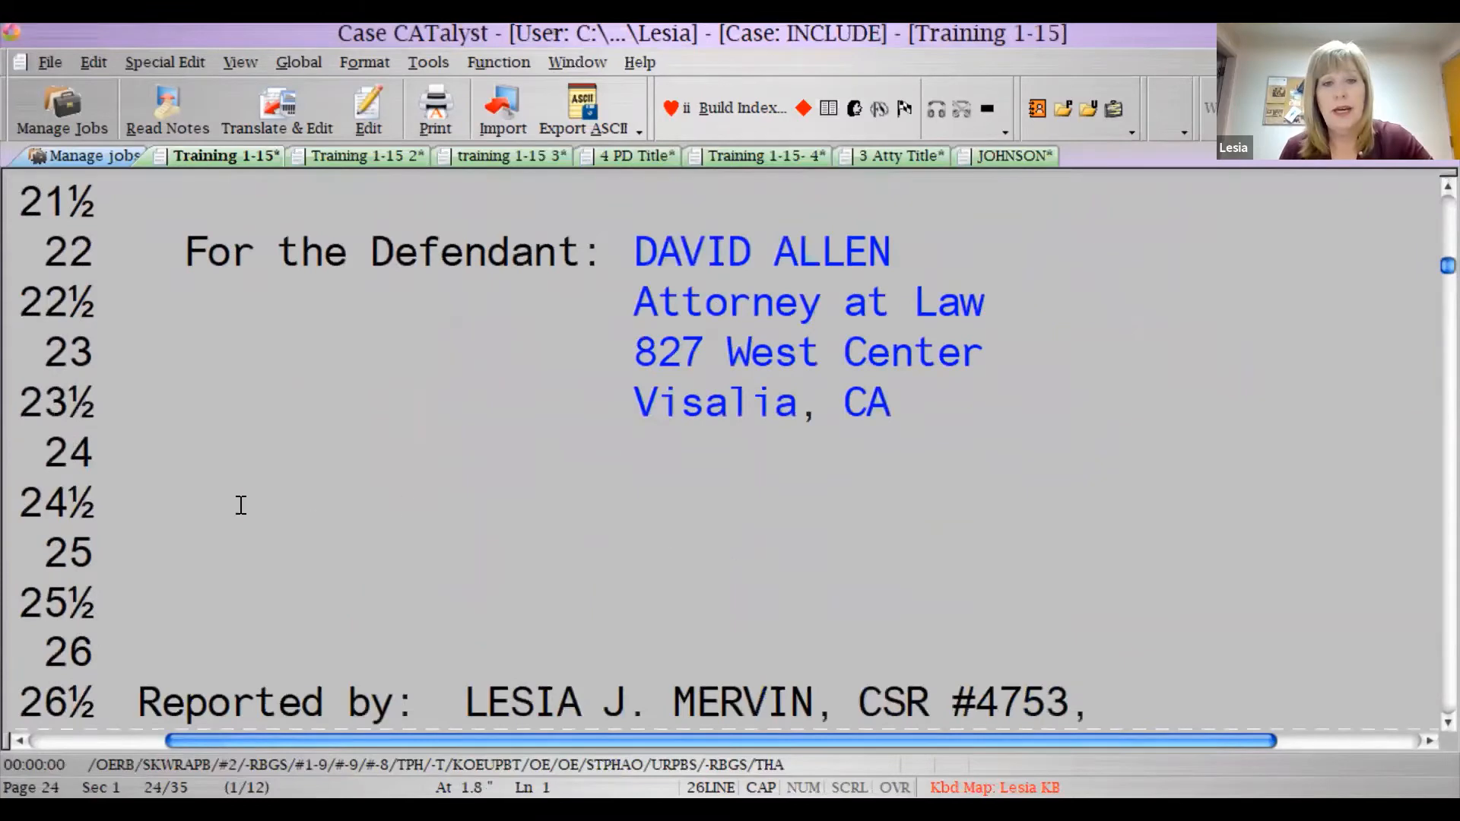
scroll(107, 485, down, 10)
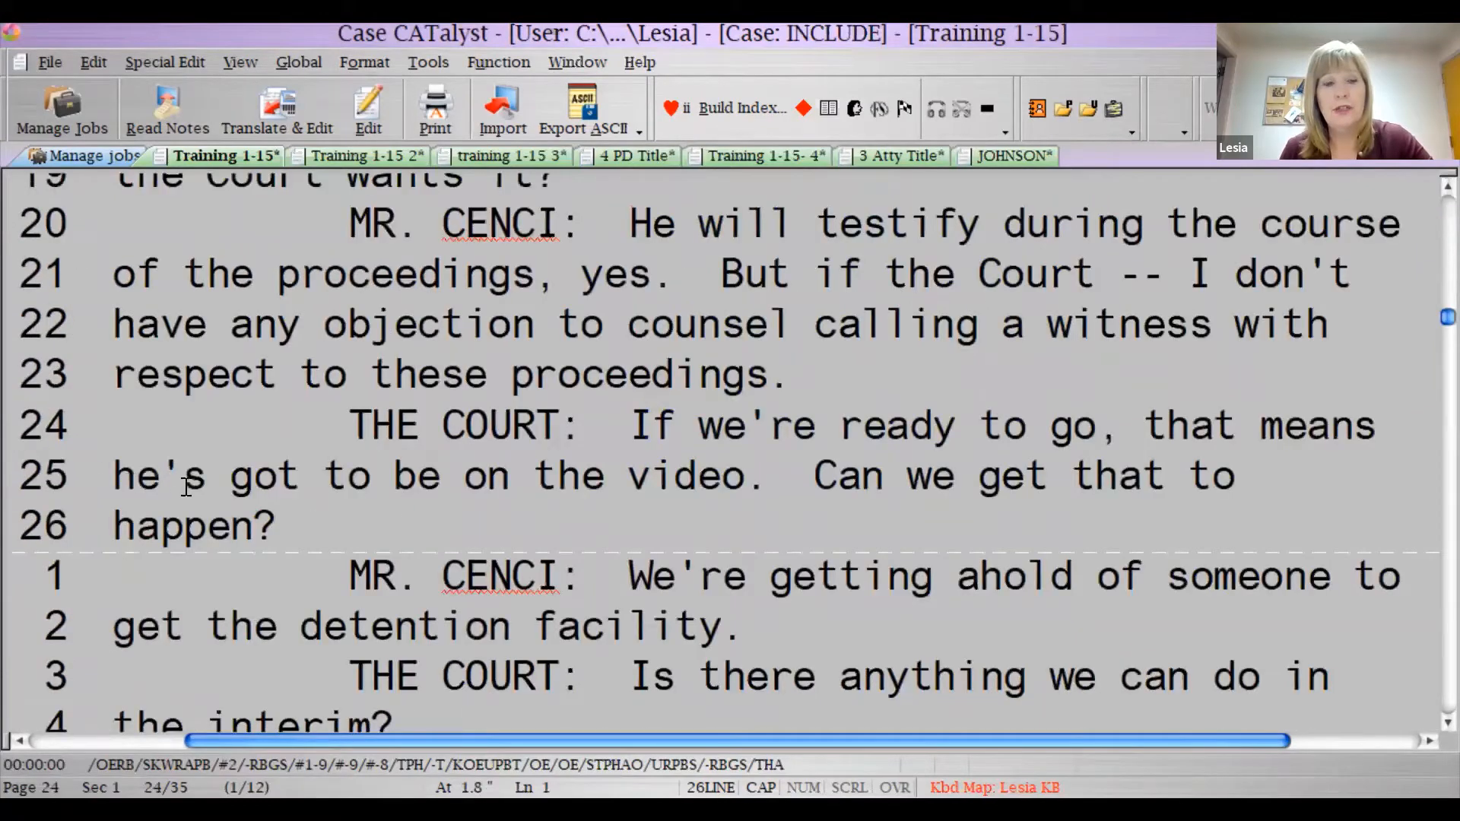
scroll(186, 486, up, 8)
click(142, 485)
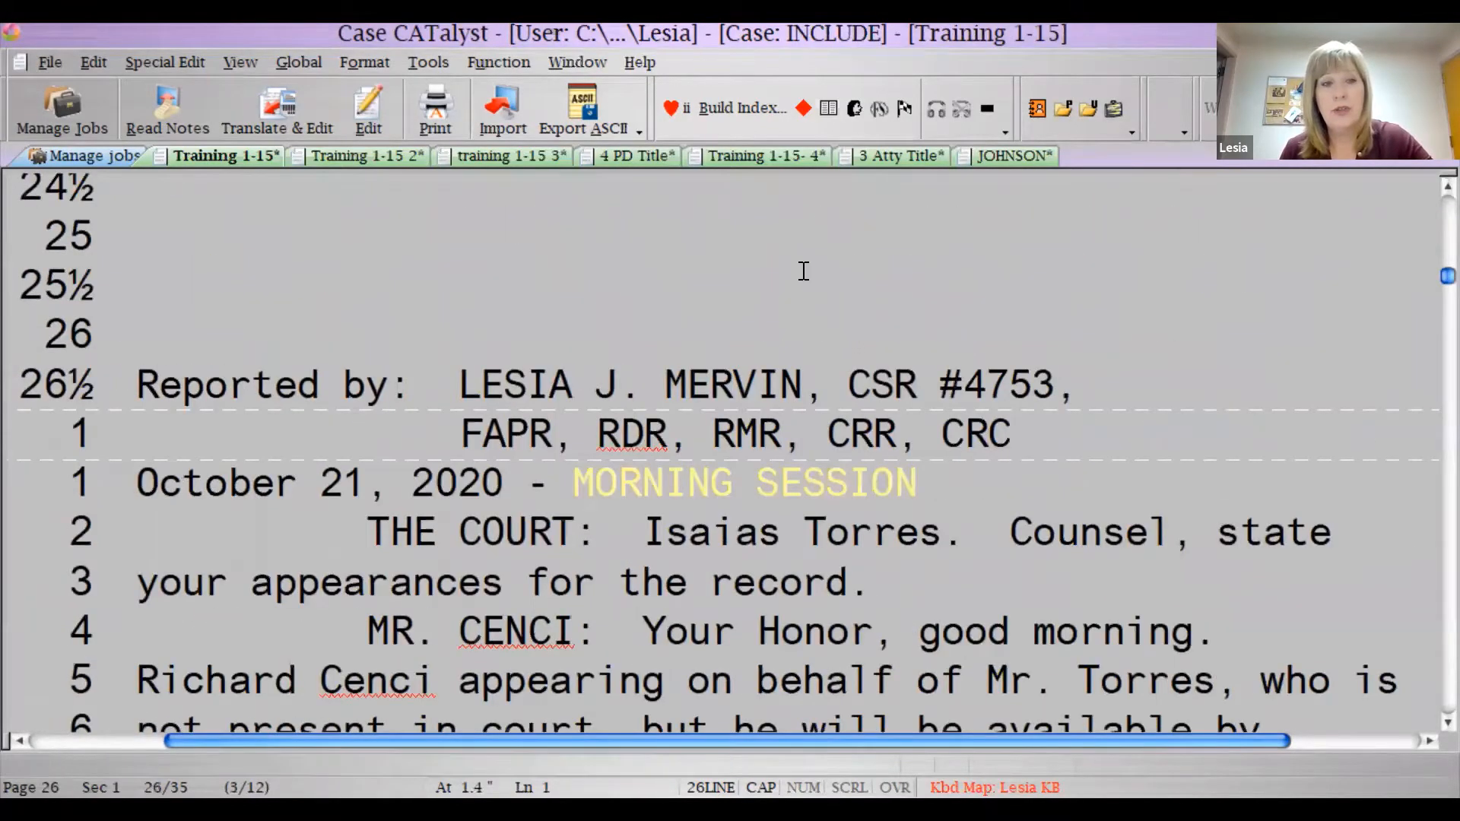
Open the personal dictionary and search for the steno entry /TKA*EUT
click(1062, 108)
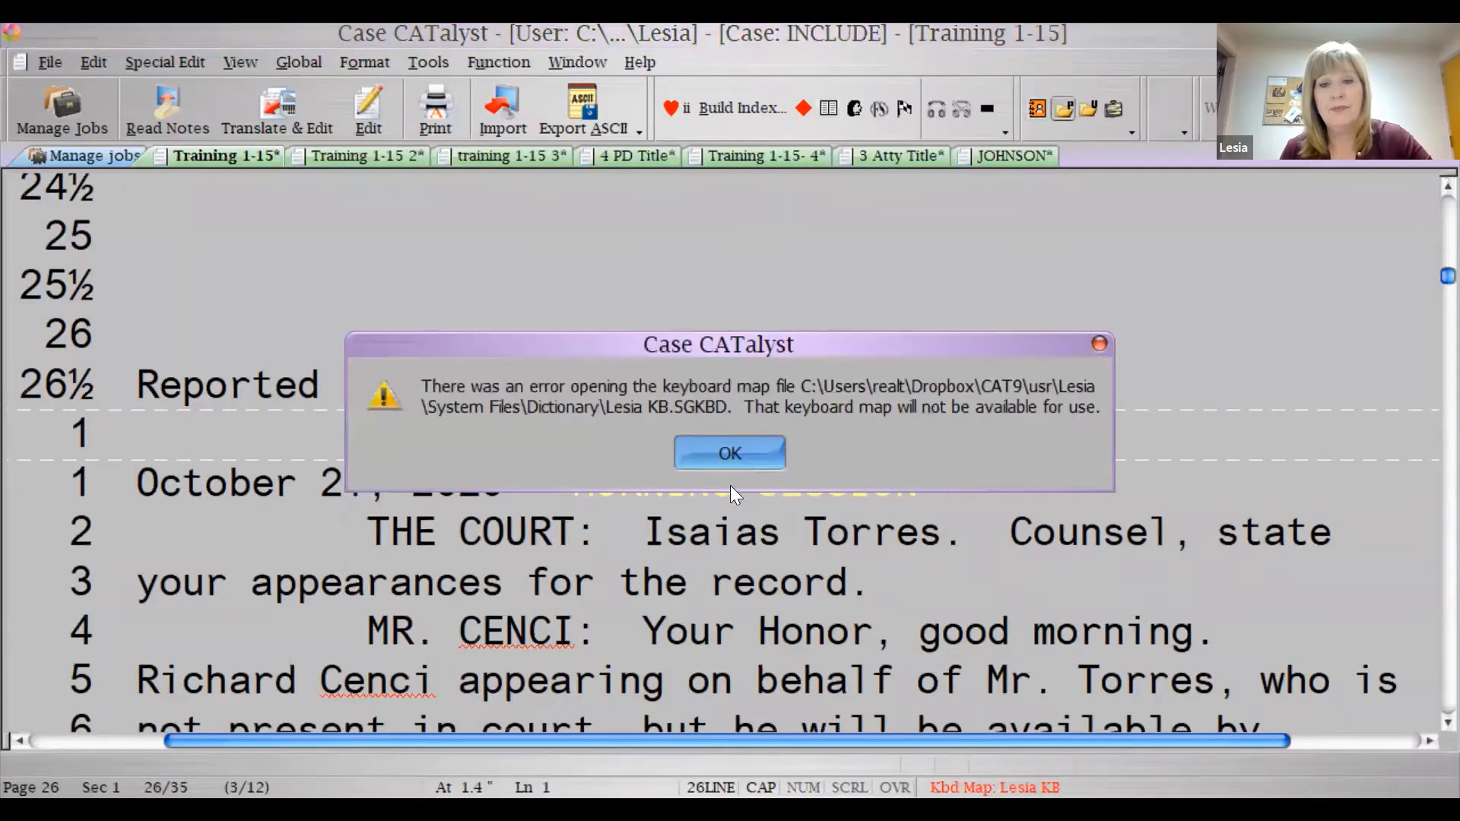
click(730, 453)
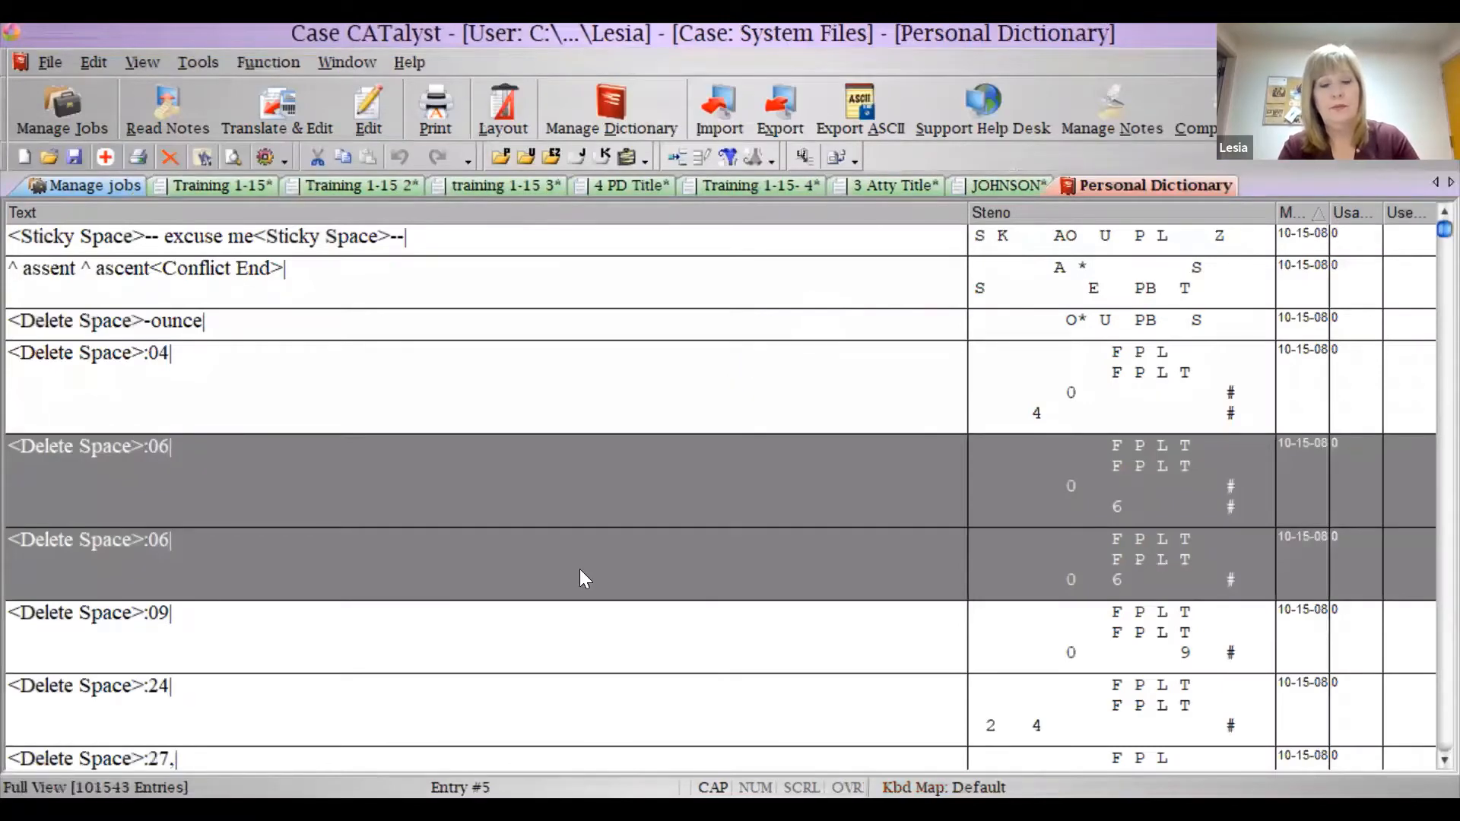
text(/TKA)
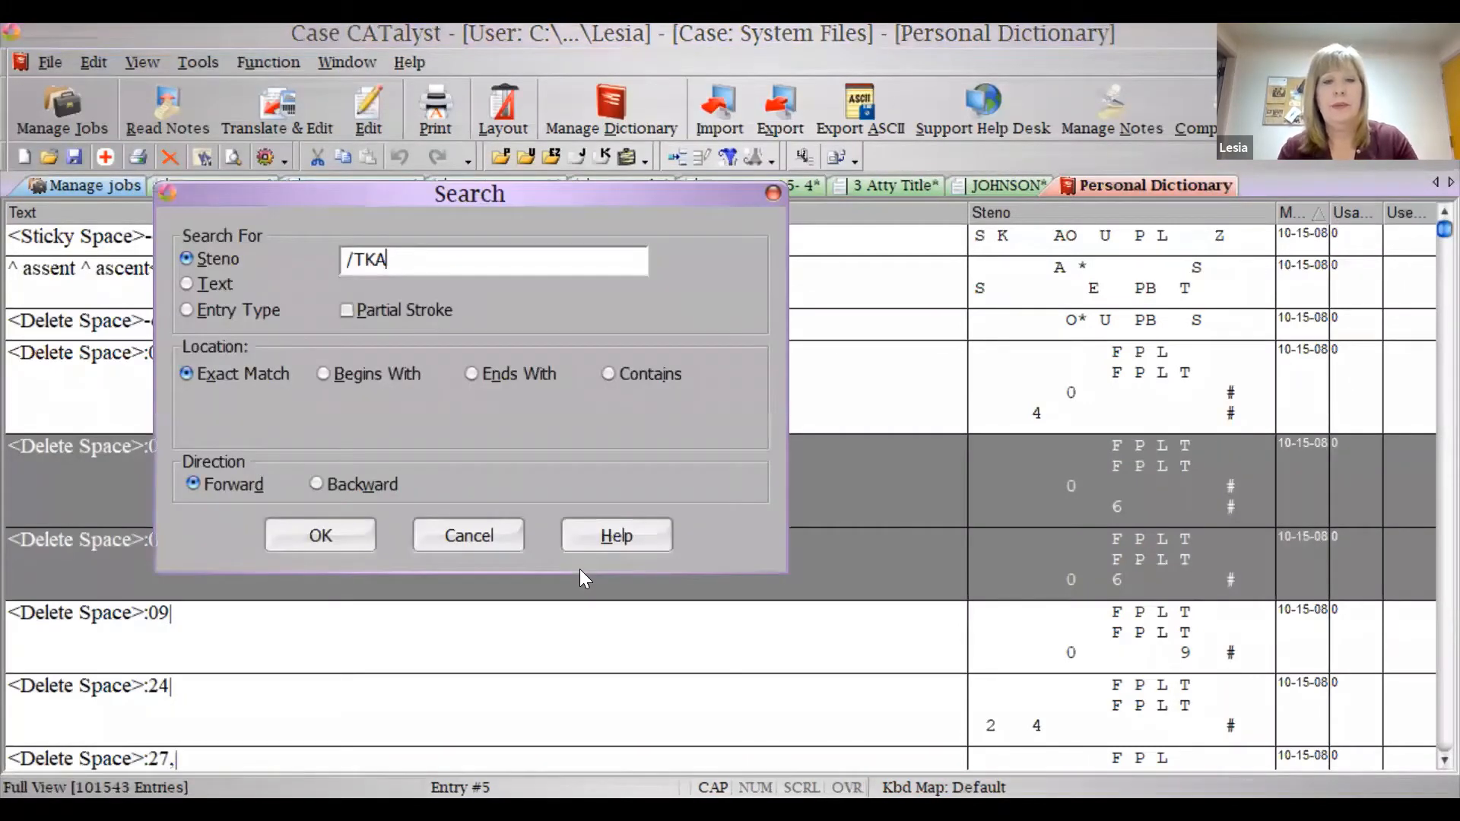
text(*EUT)
key(Return)
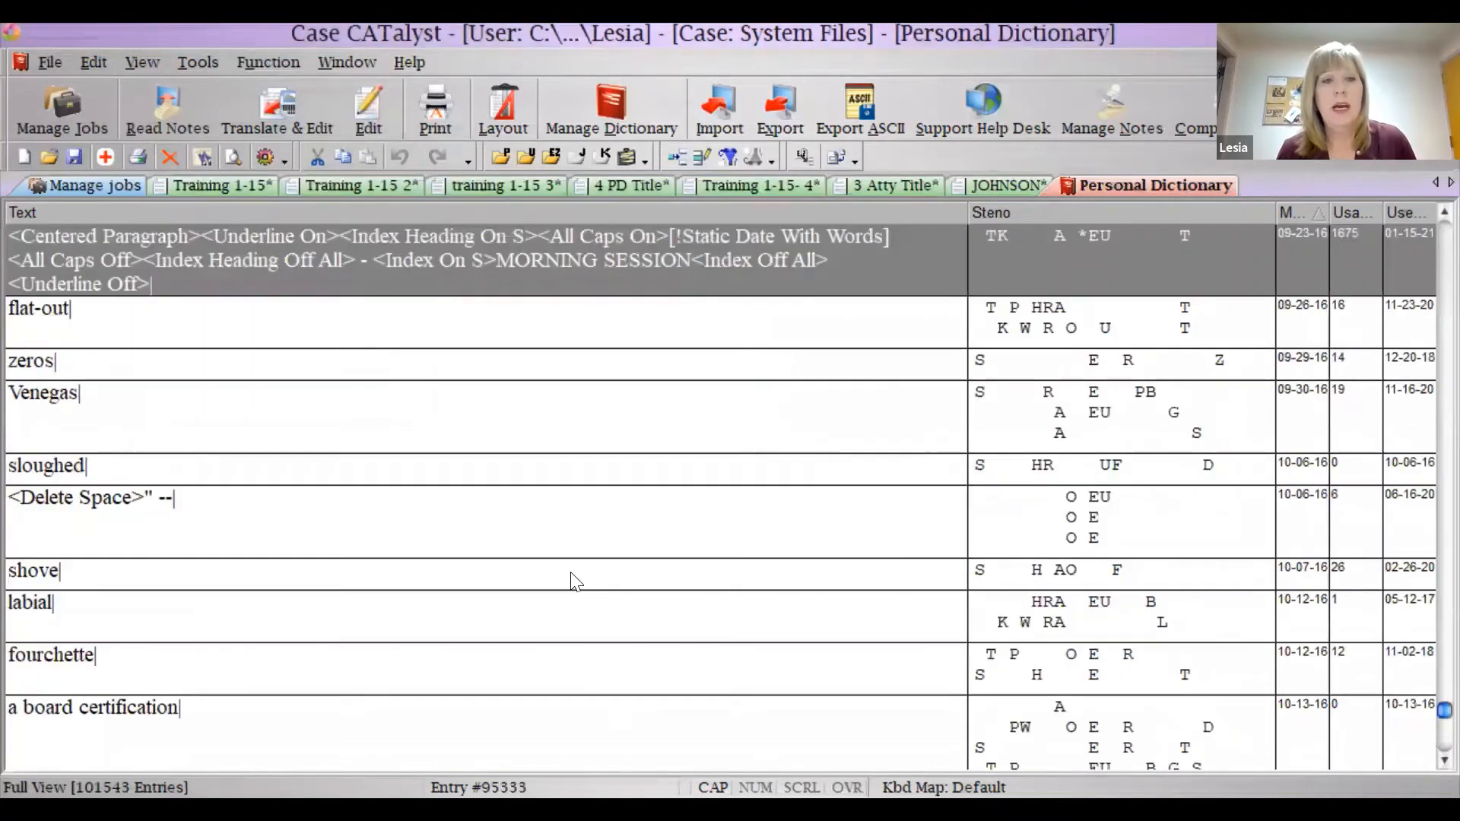
Examine the [!Static Date With Words] field in the /TKA*EUT entry's text, and leave the entry without changing it
key(Return)
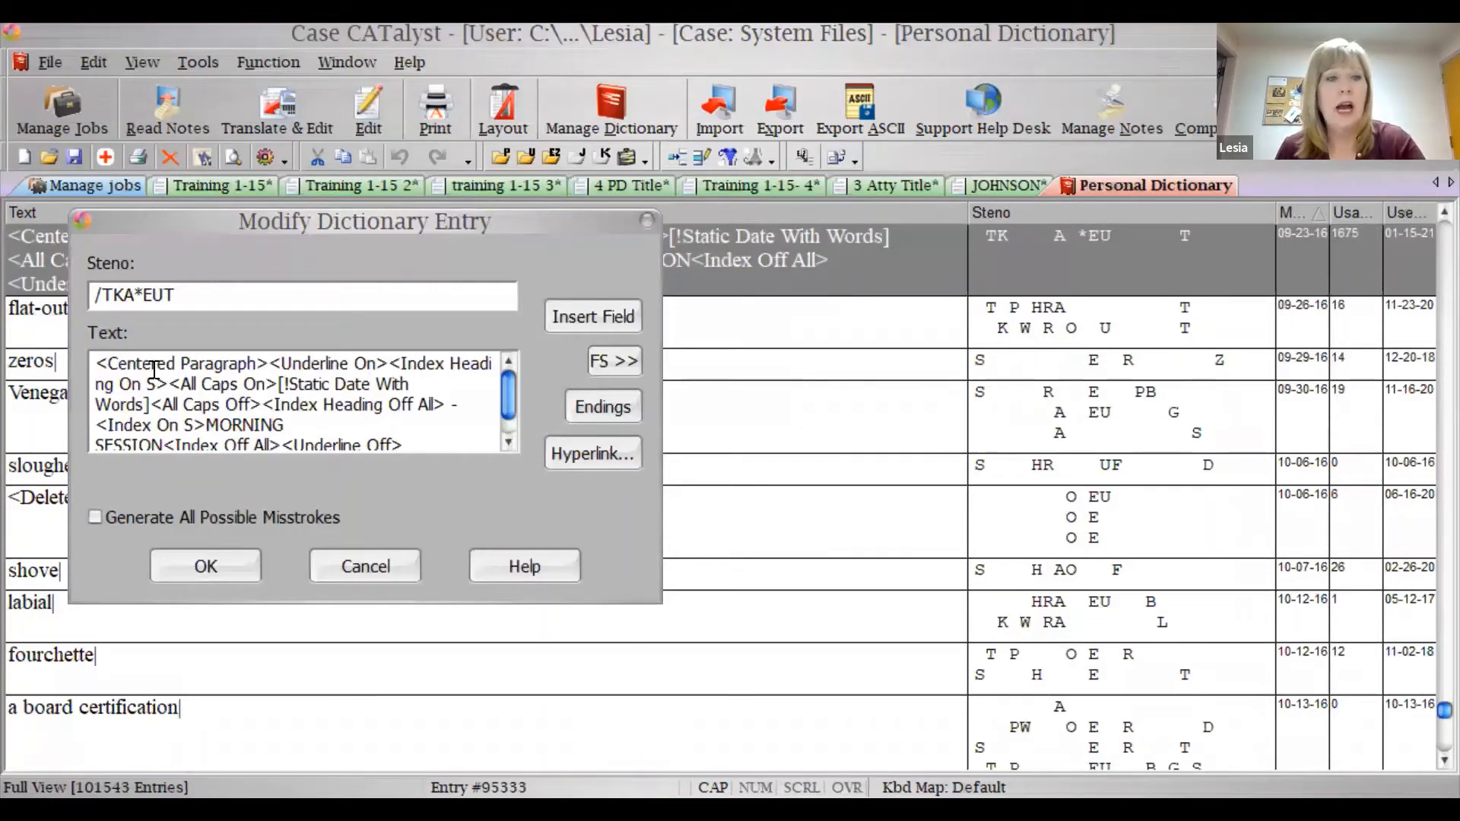
click(311, 365)
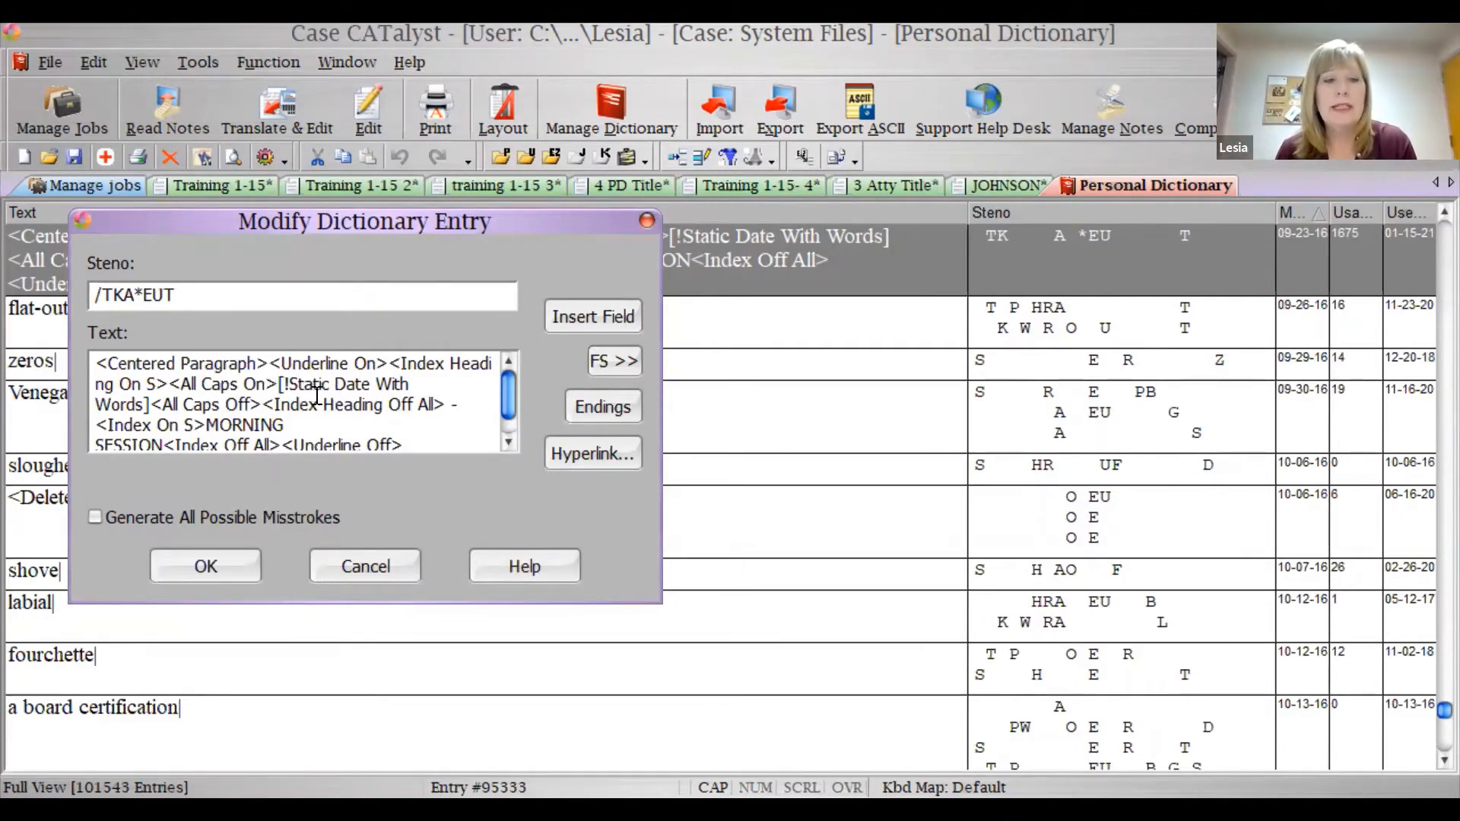
double_click(376, 393)
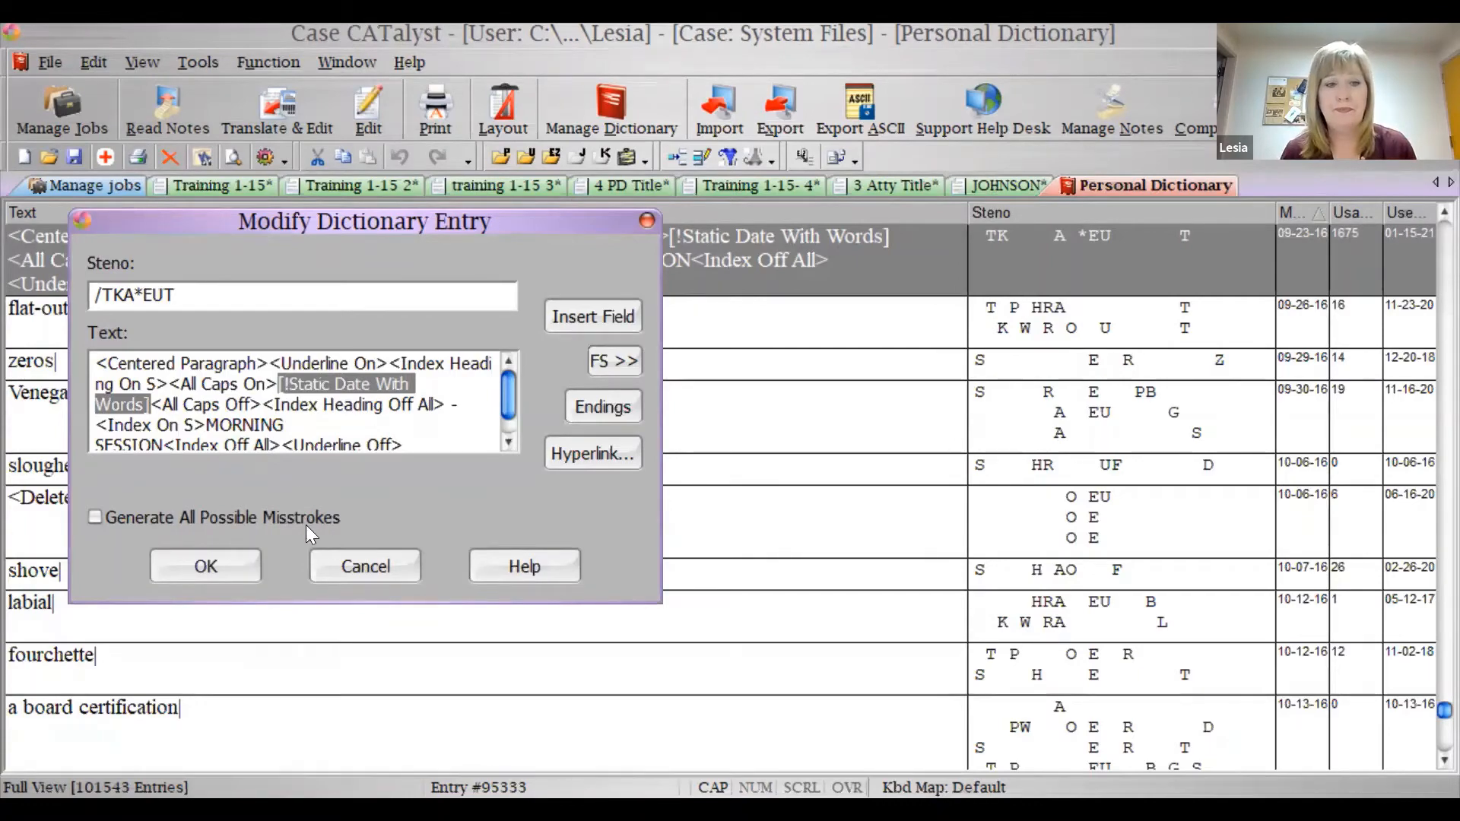
click(356, 563)
click(584, 256)
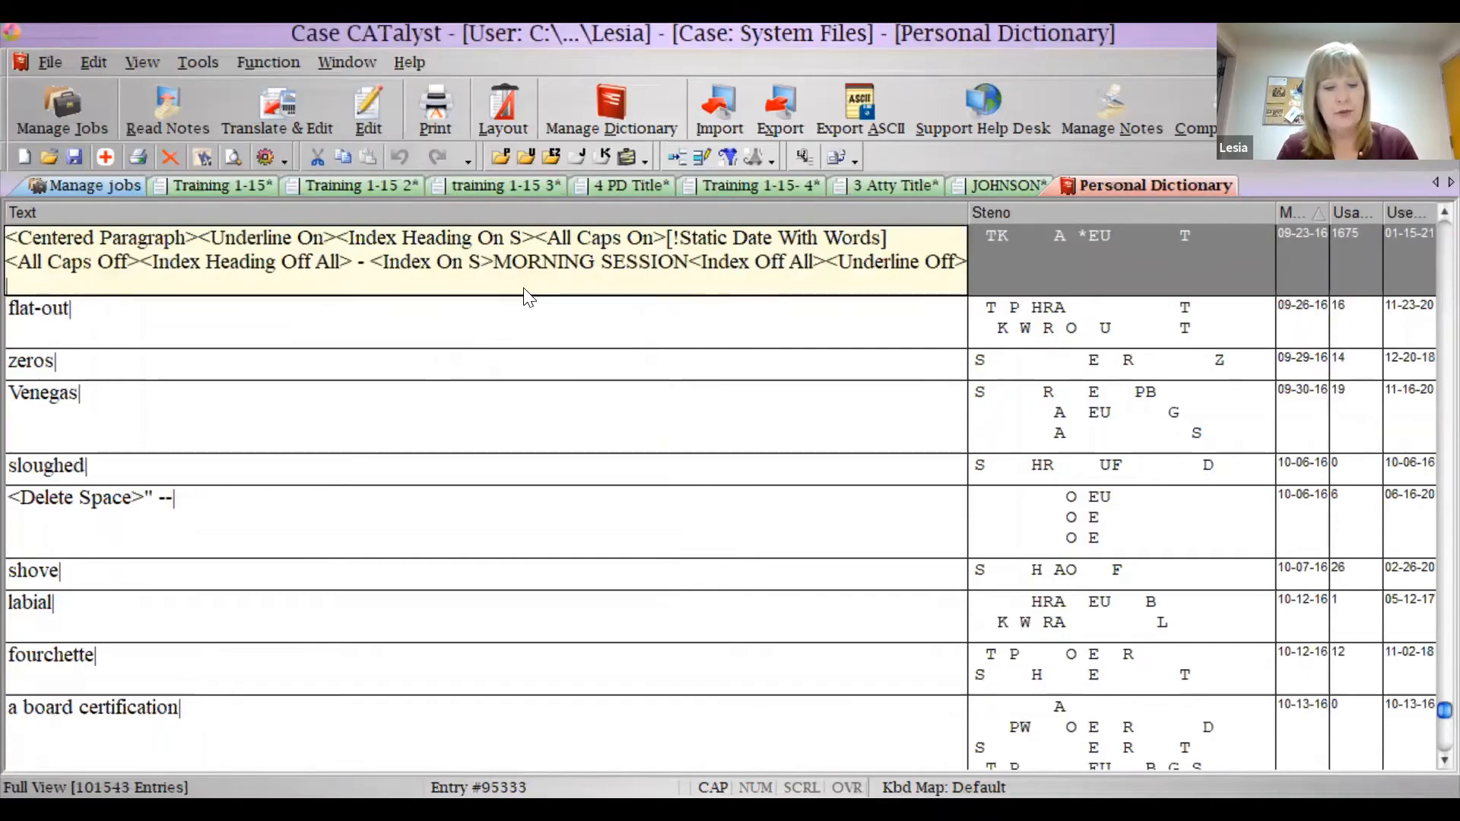
key(ctrl+f)
key(Escape)
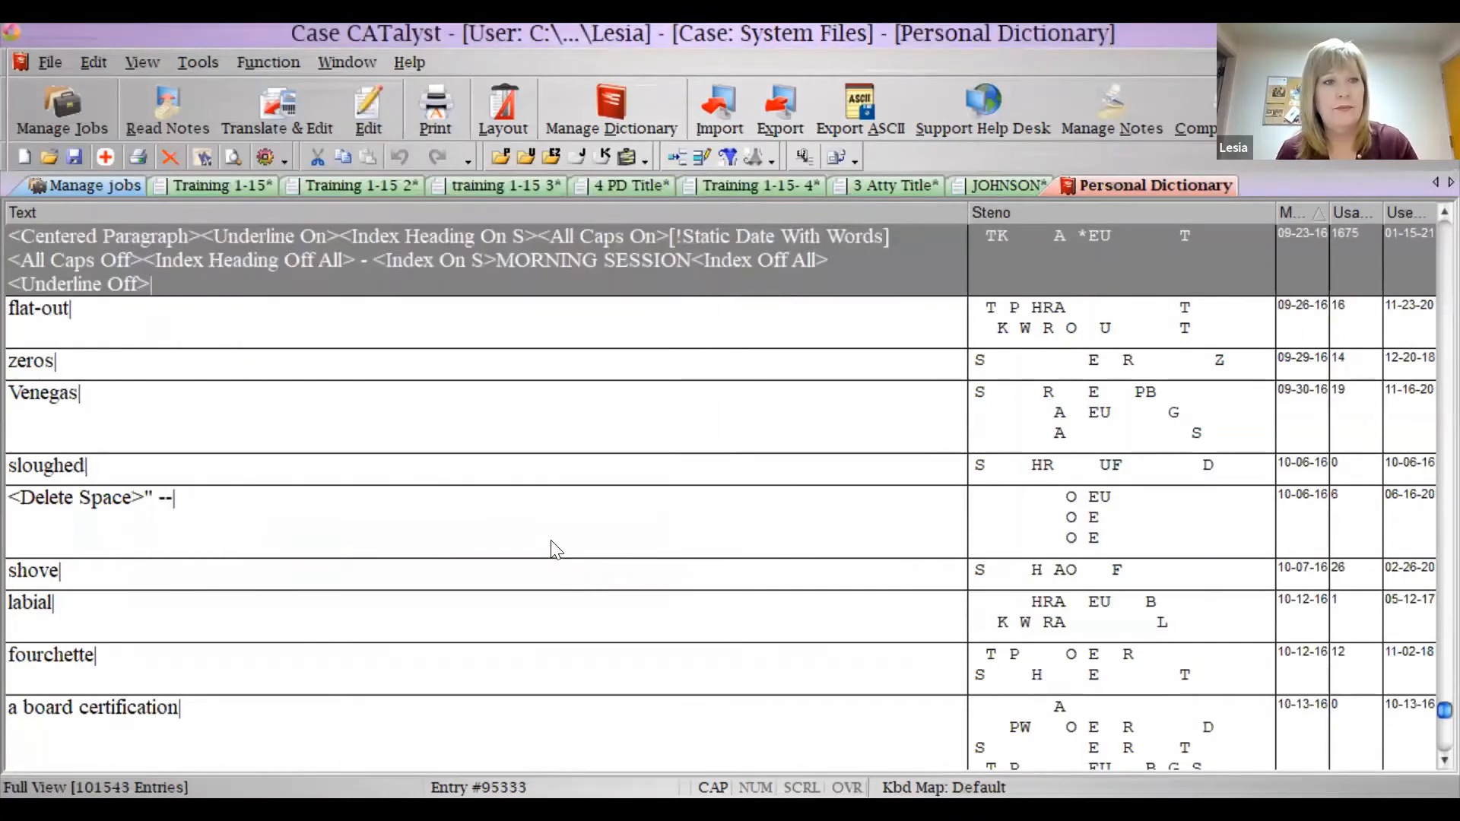
Close the open job manager and the personal dictionary to return to the Training 1-15 transcript
scroll(945, 316, up, 5)
click(126, 188)
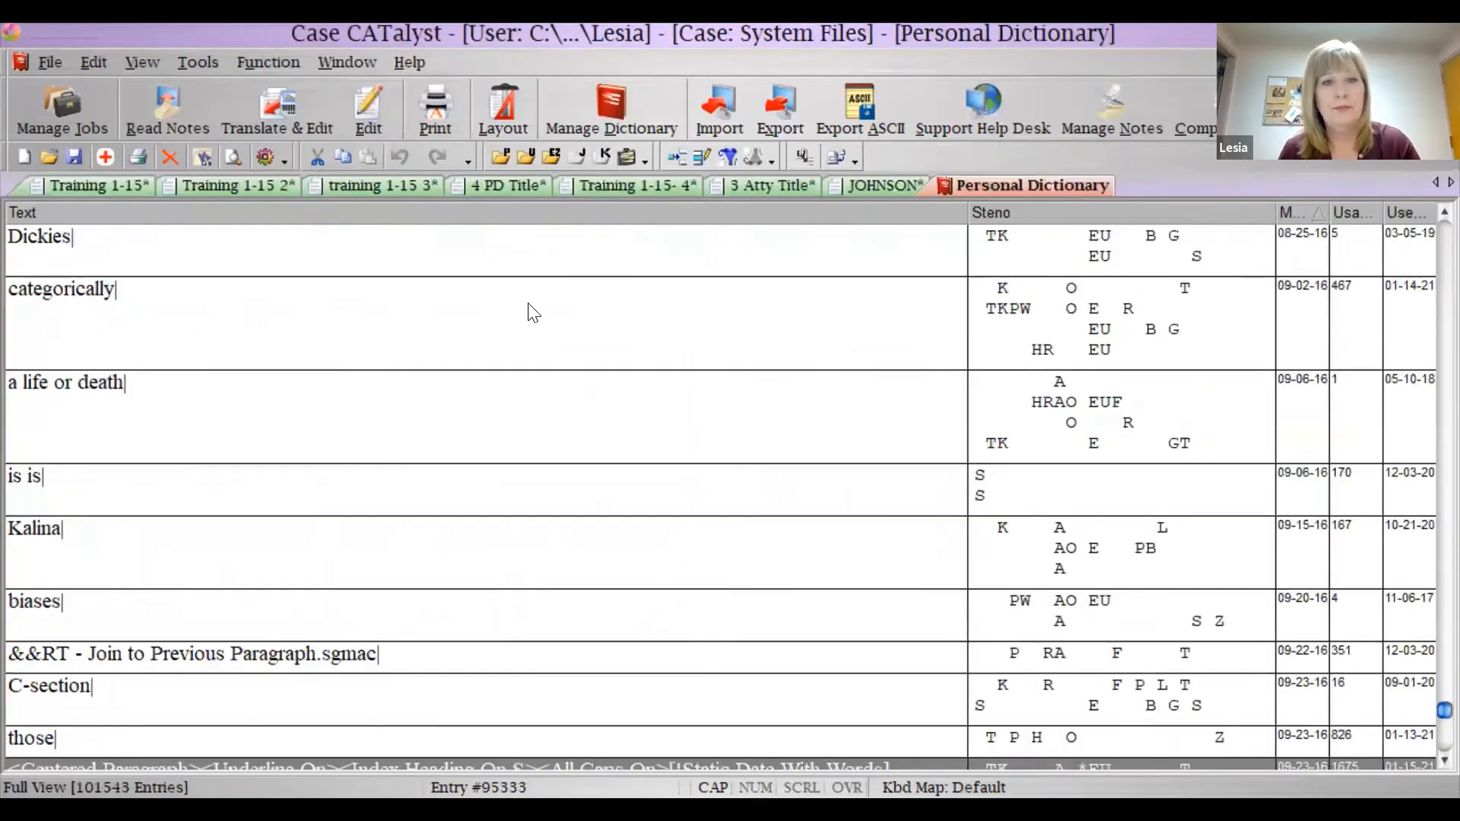
double_click(1081, 188)
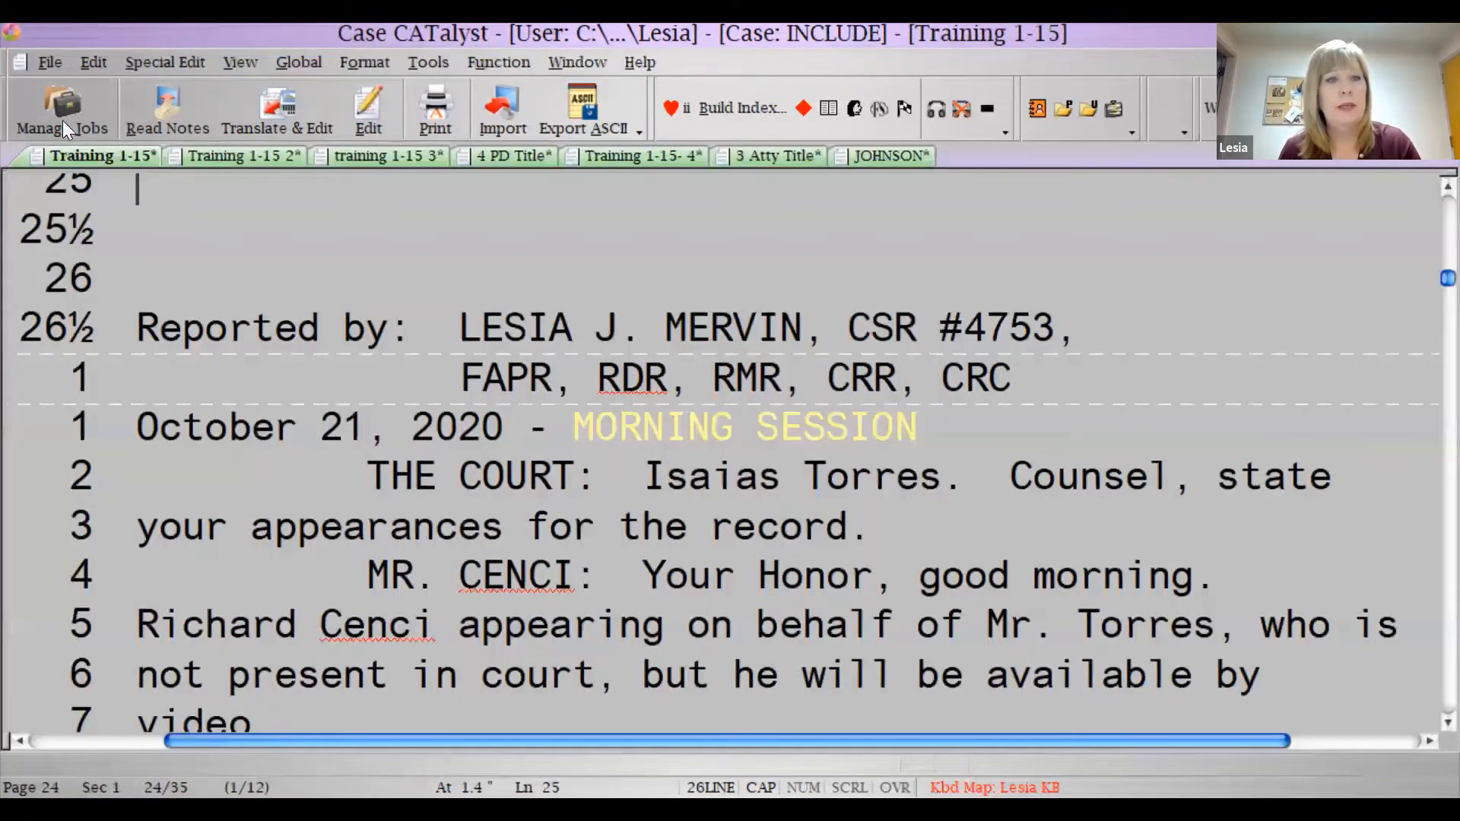
Reopen the job manager and open the INCLUDE case to show its jobs
click(62, 114)
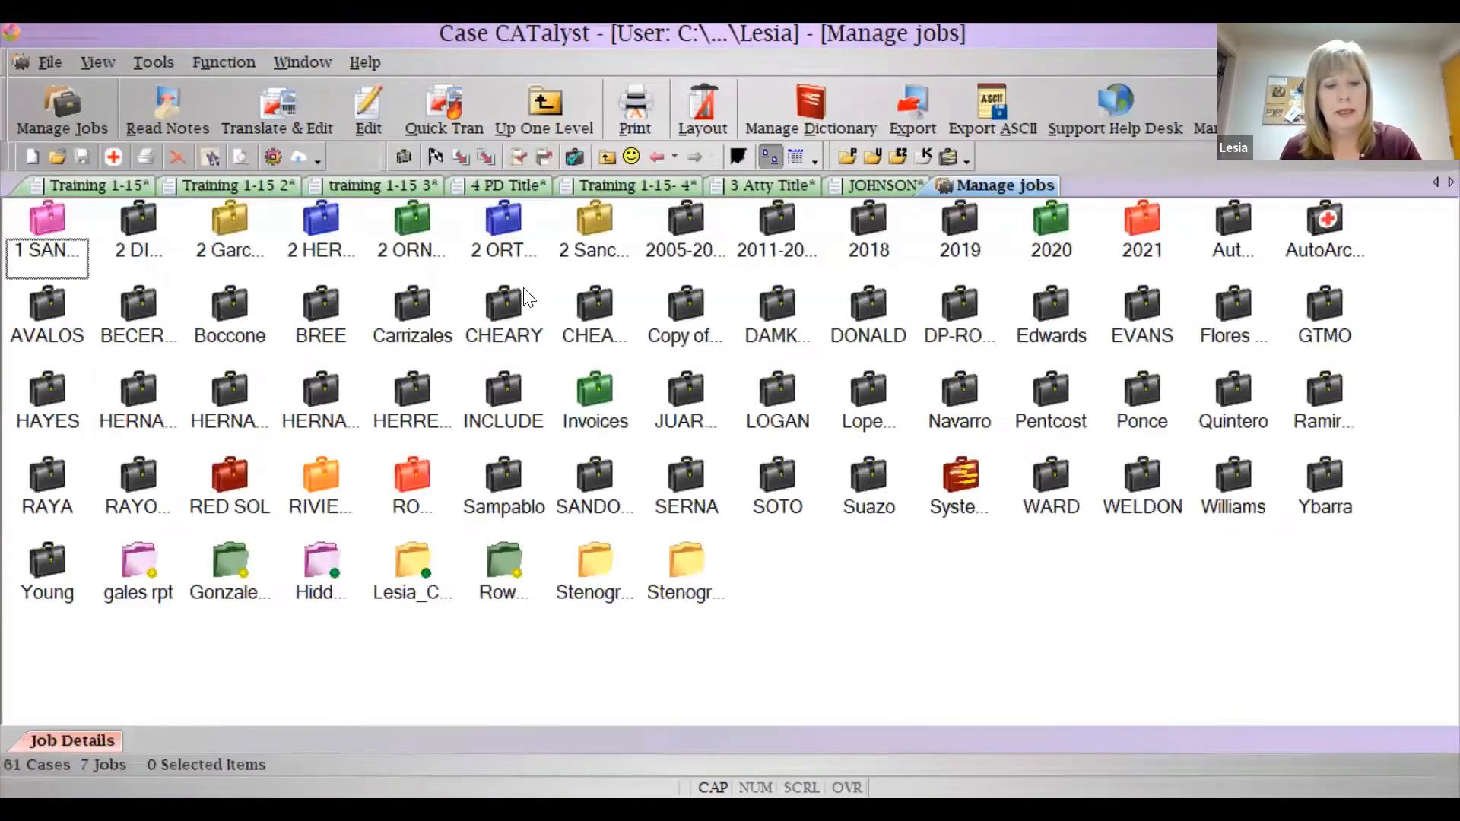
click(523, 288)
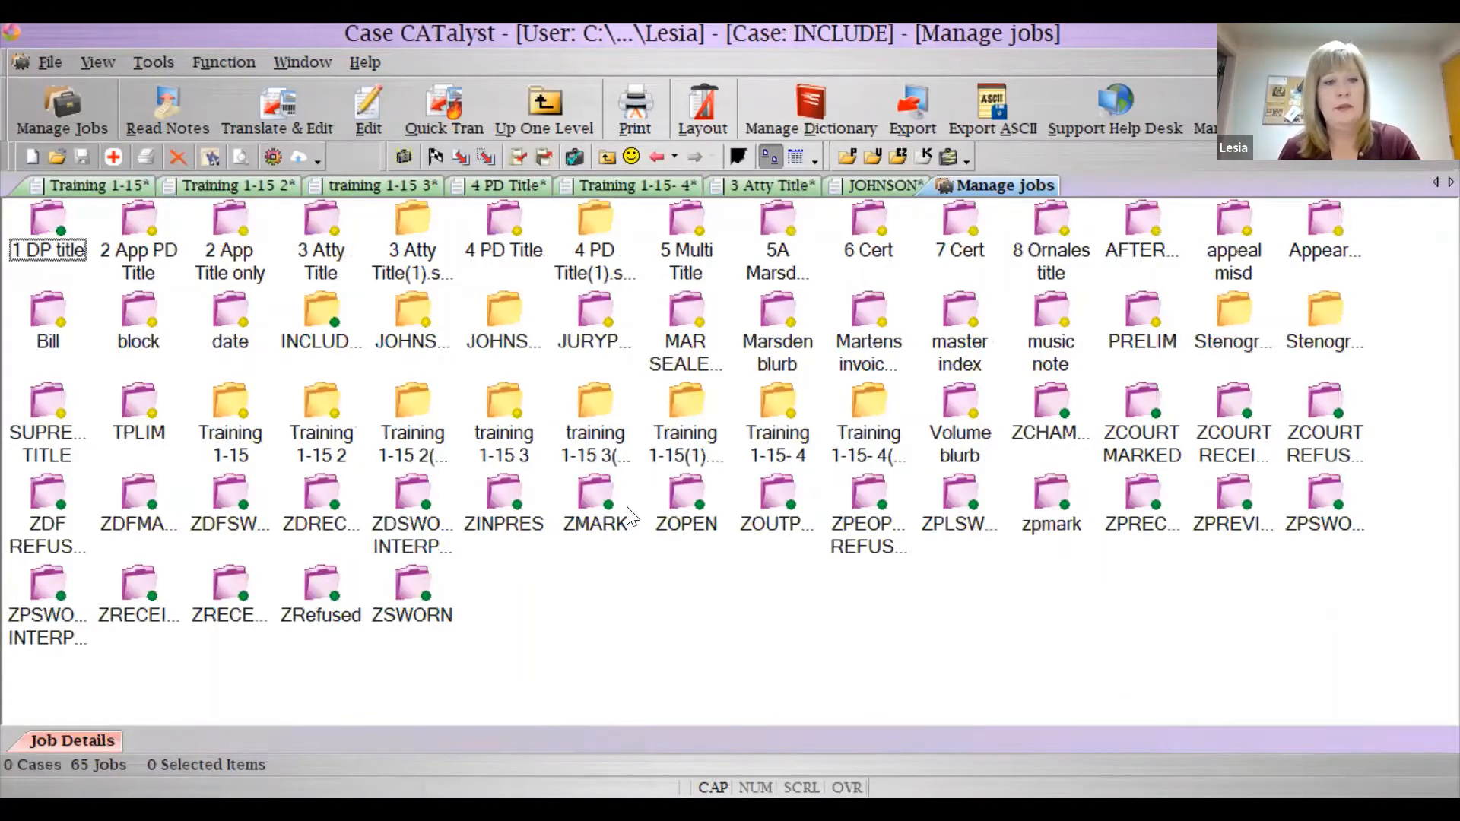
Open the ZMARK job from the INCLUDE case, review its exhibit-marking parenthetical, and close it without changing the text
click(596, 323)
click(625, 513)
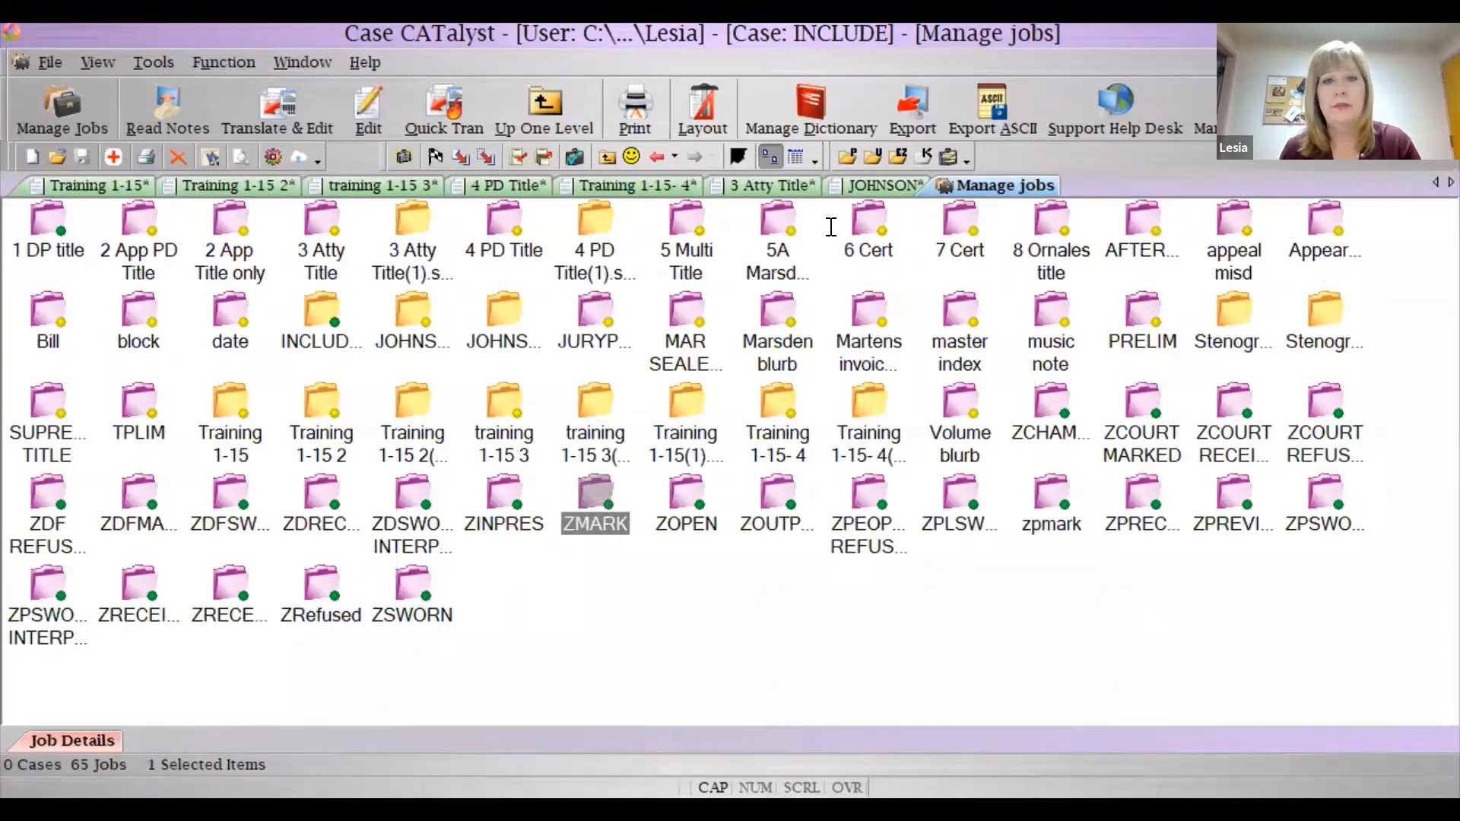
key(Return)
text(X)
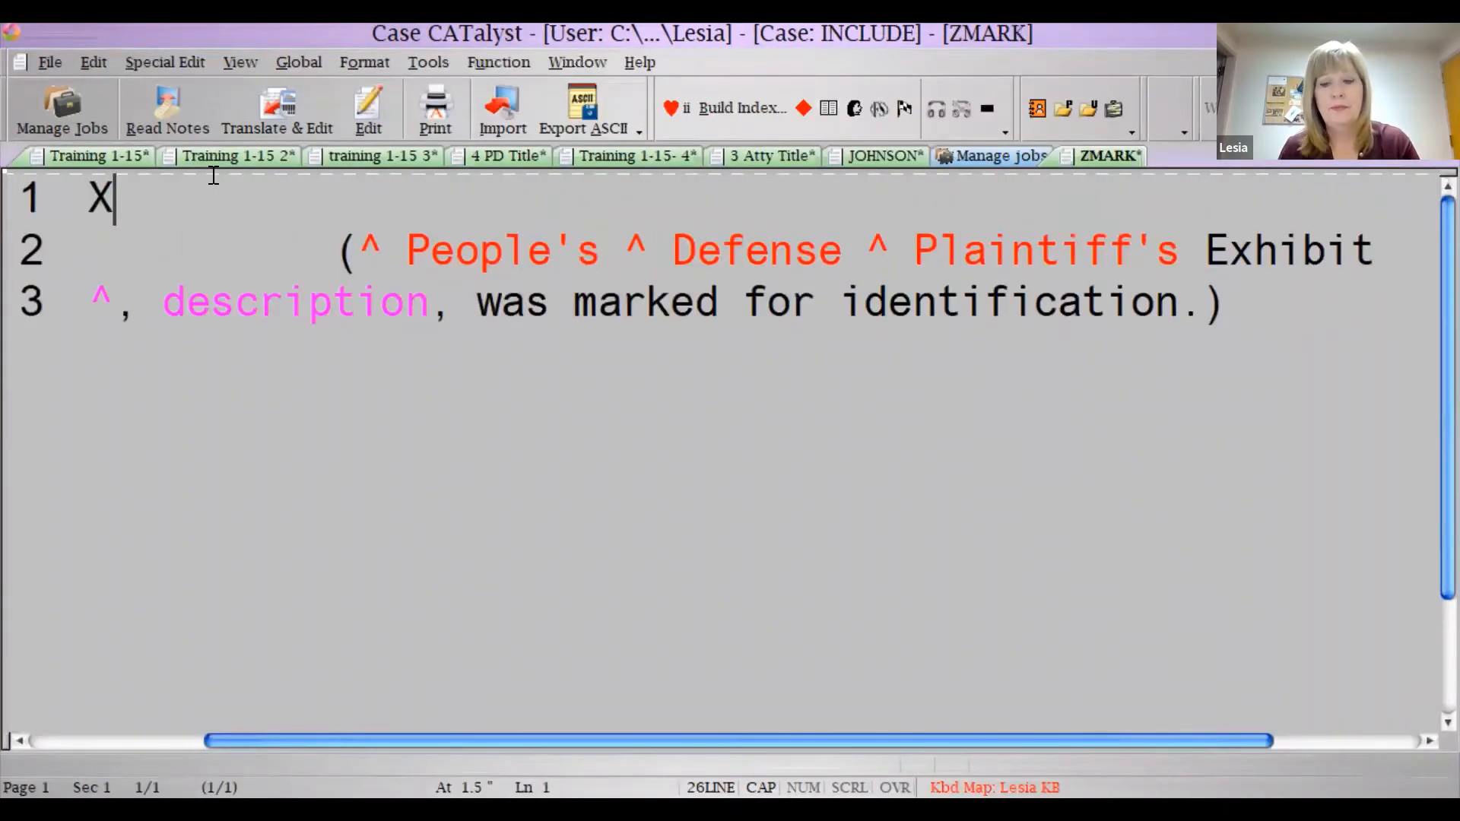
key(BackSpace)
key(Caps_Lock)
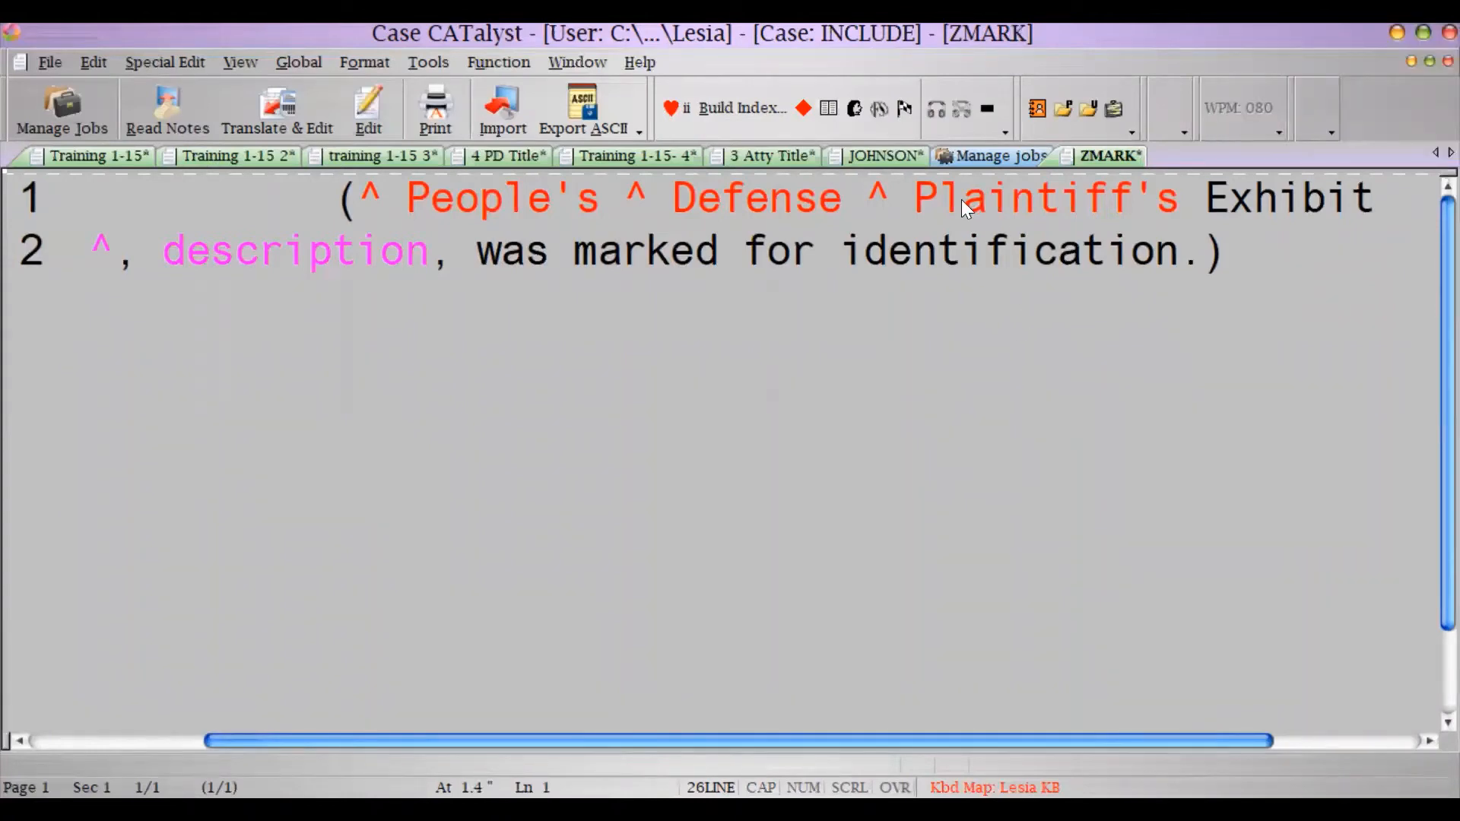
key(ctrl+F4)
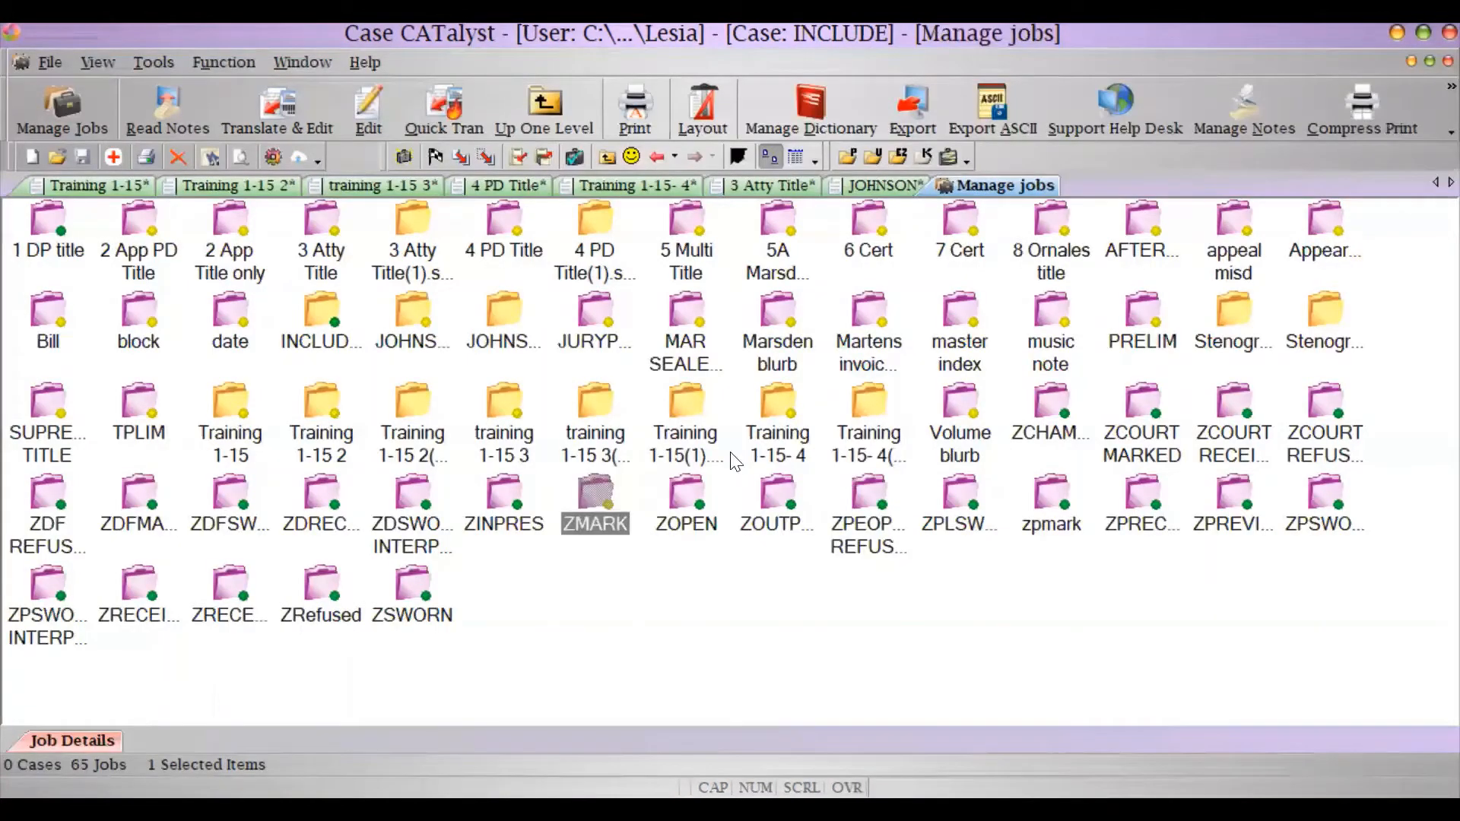
Open the personal dictionary and search for the steno entry /RES/RES
key(alt+p)
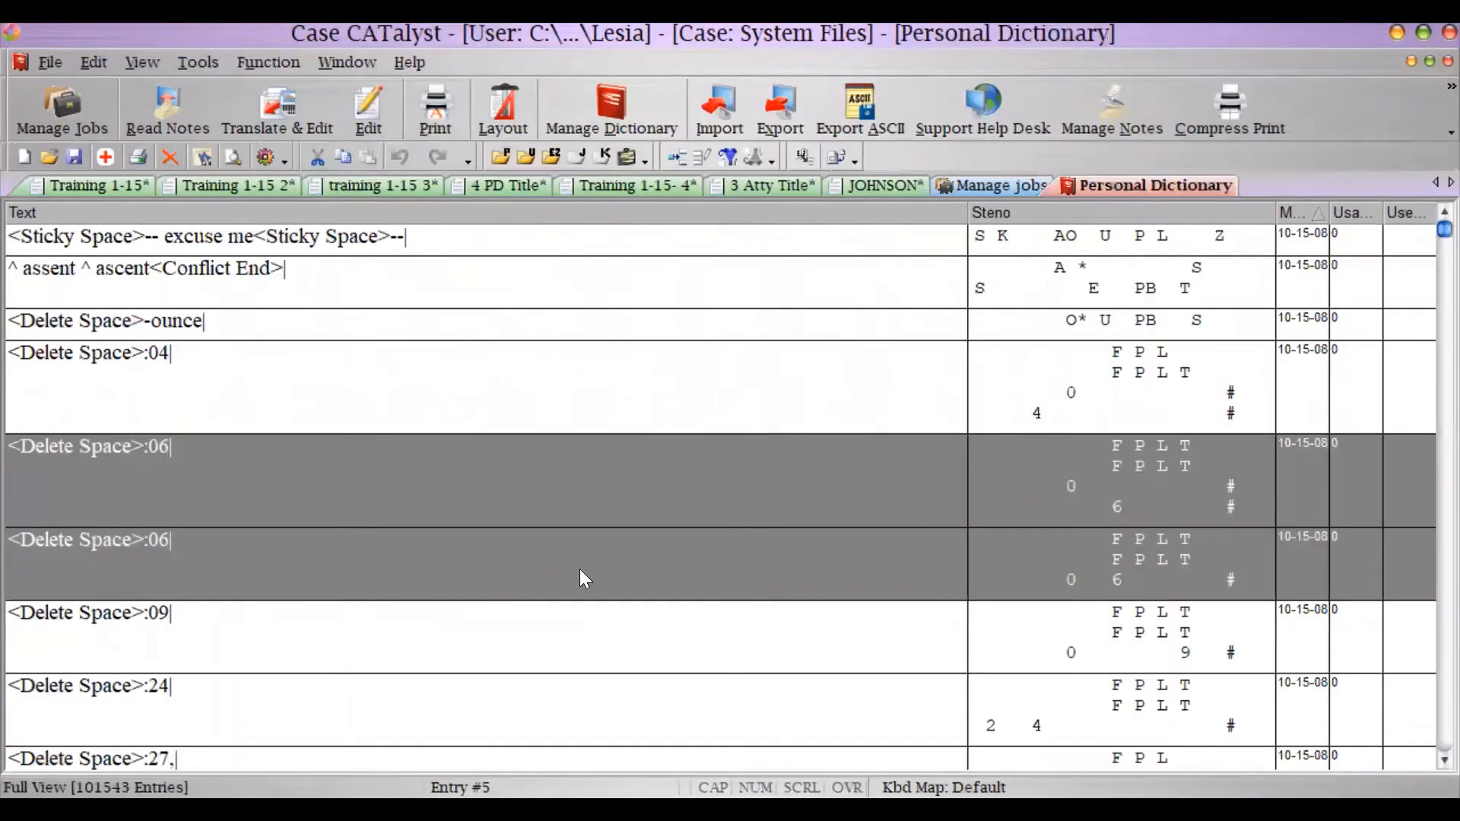
key(ctrl+f)
text(/RES/RES)
key(Return)
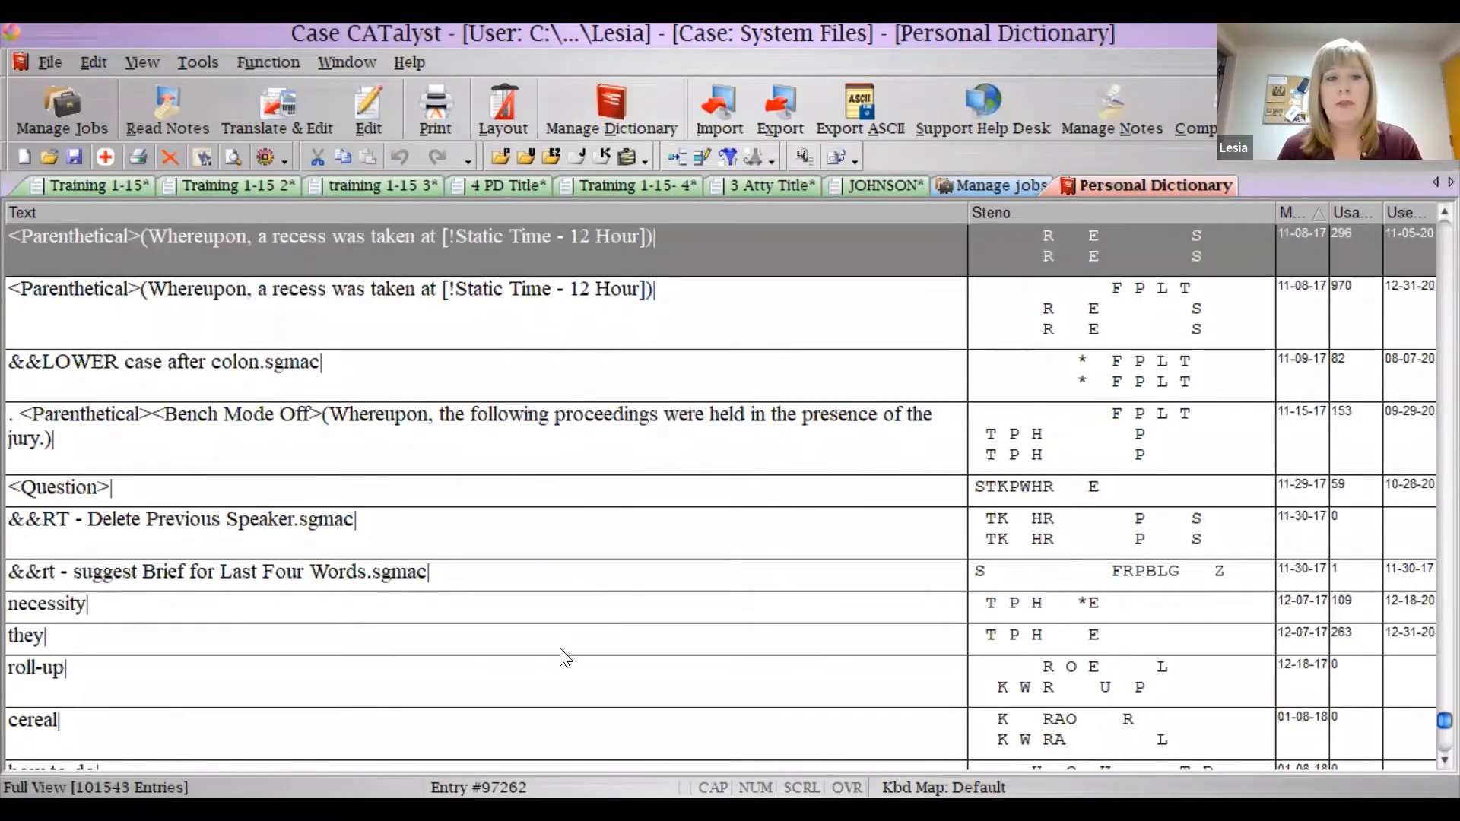
Examine the [!Static Time - 12 Hour] field in the /RES/RES entry's text, and leave the entry without changing it
key(Return)
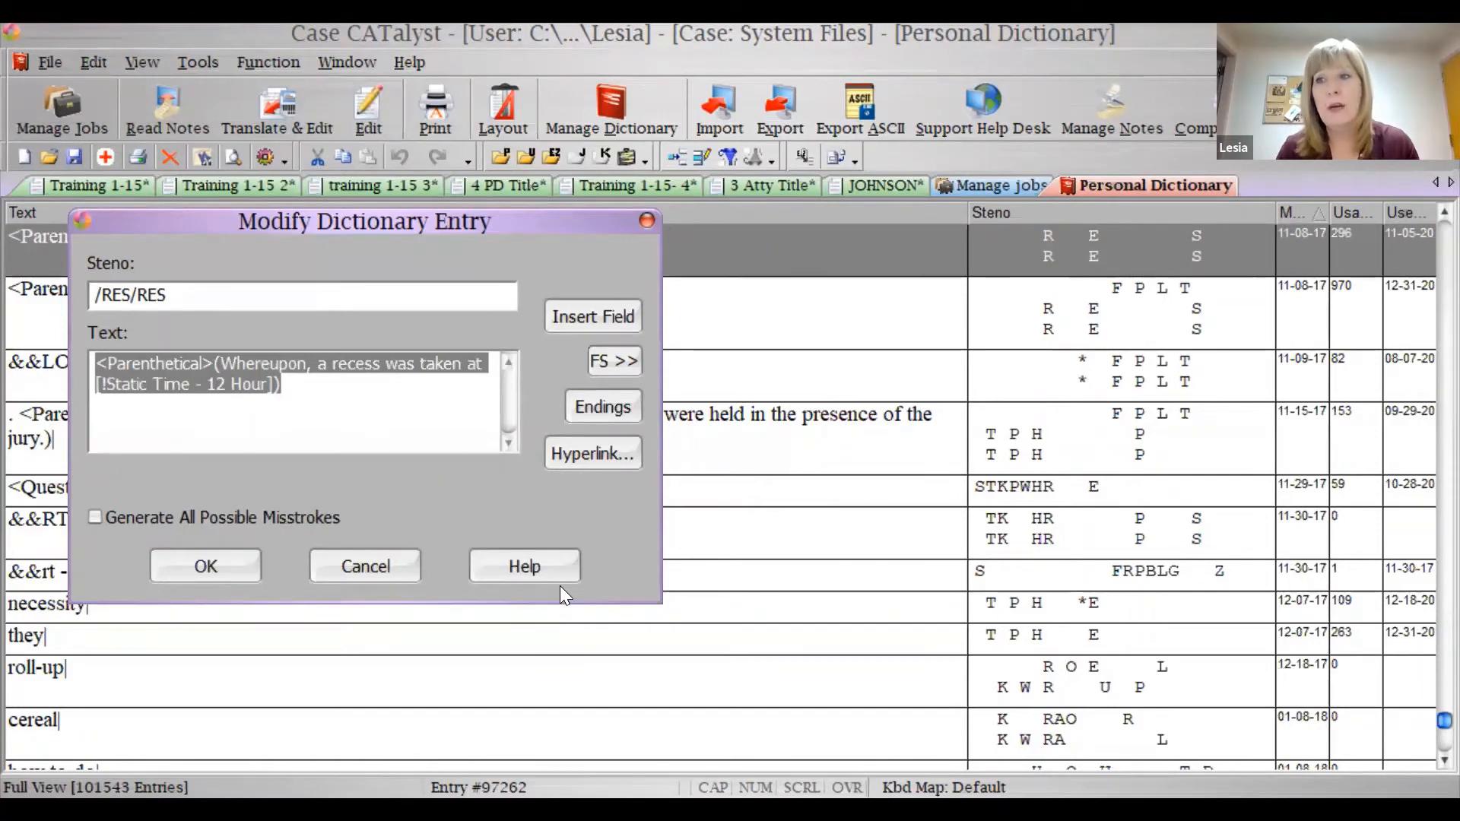
click(365, 406)
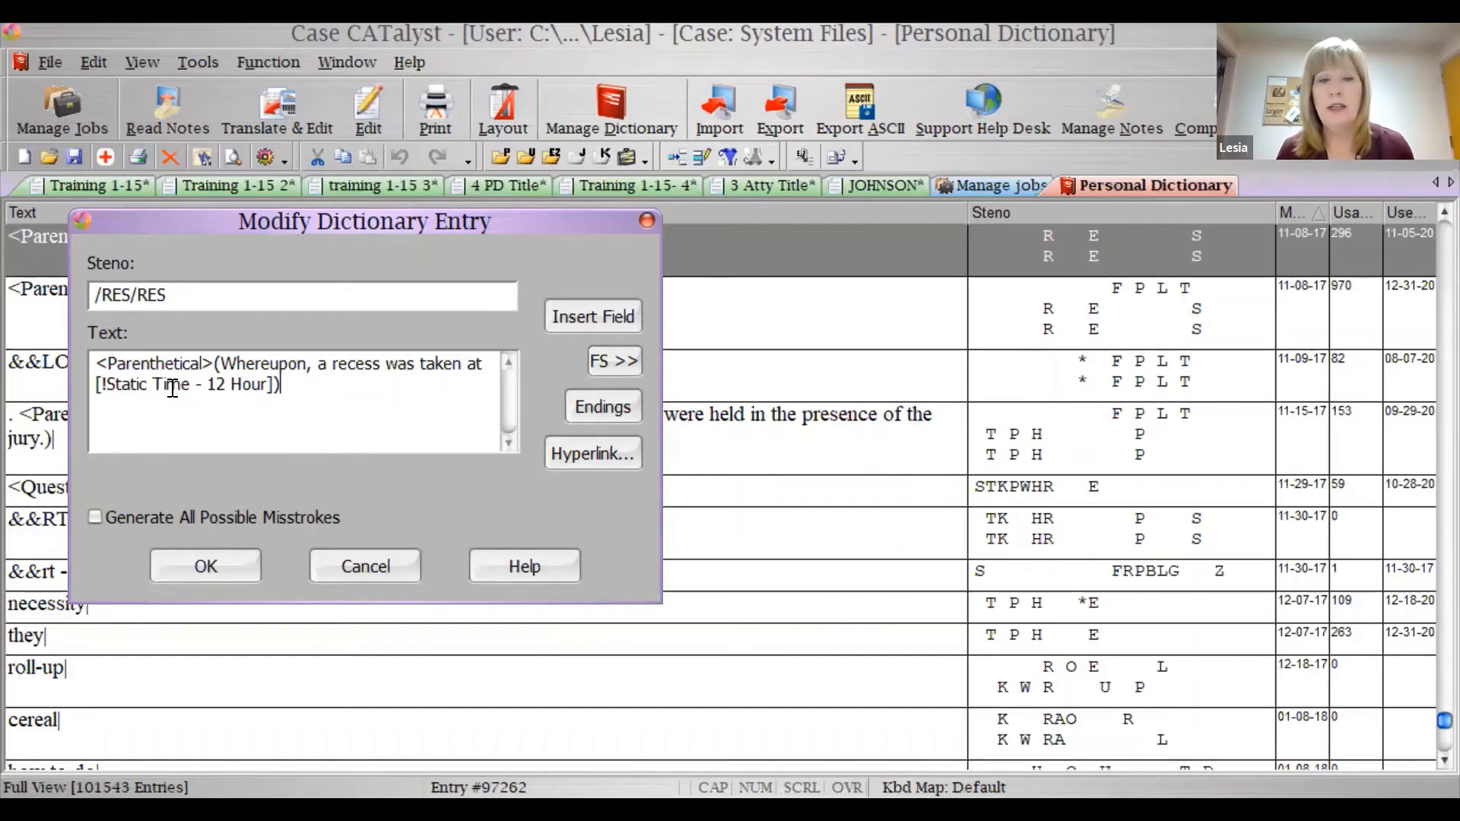
click(380, 572)
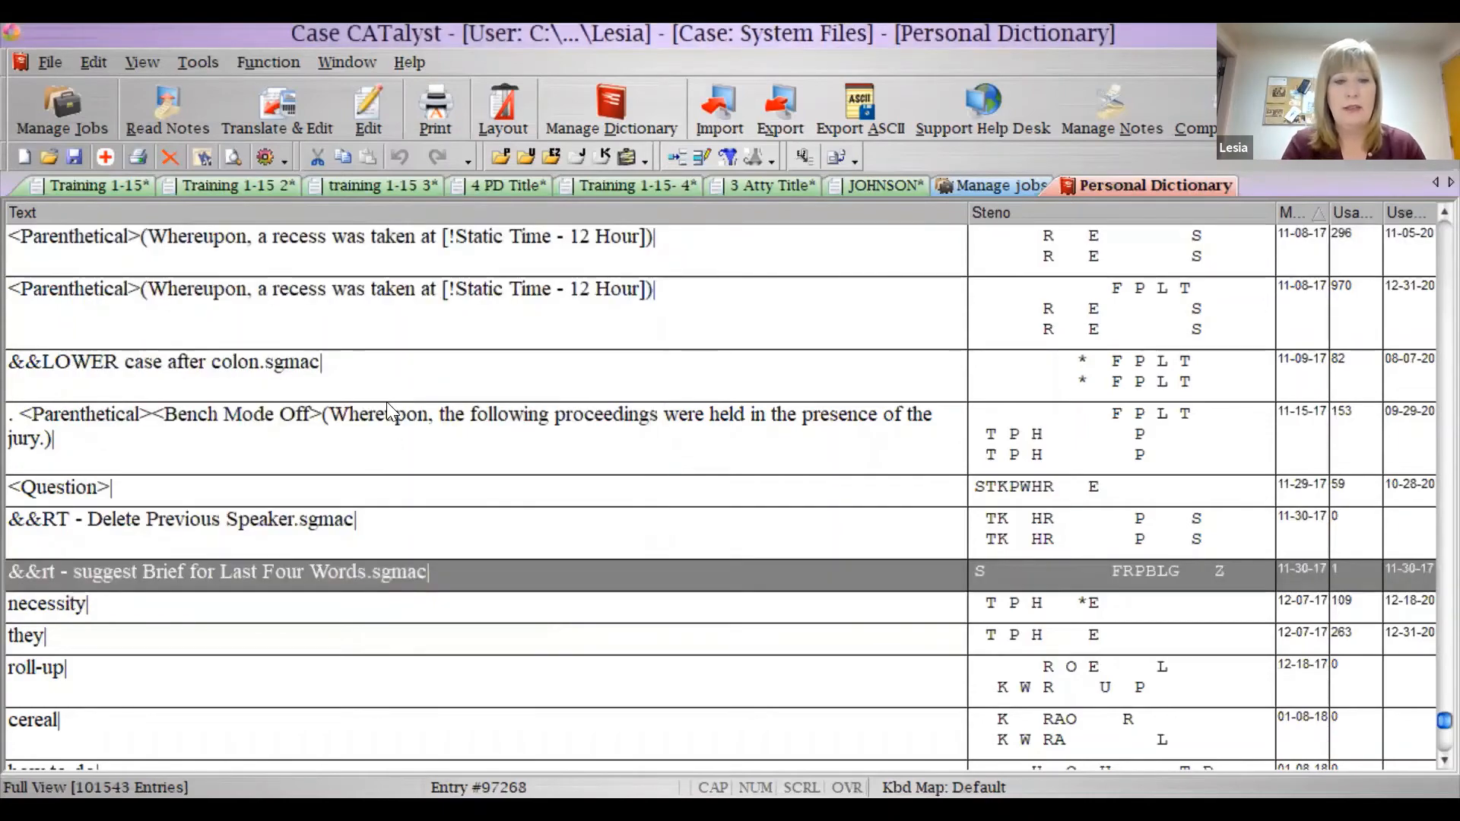
Start a new dictionary entry with steno /RES/RES/RES and the text "<Continuation Paragraph>(Whereupon, a recess was taken at"
key(Insert)
text(/P)
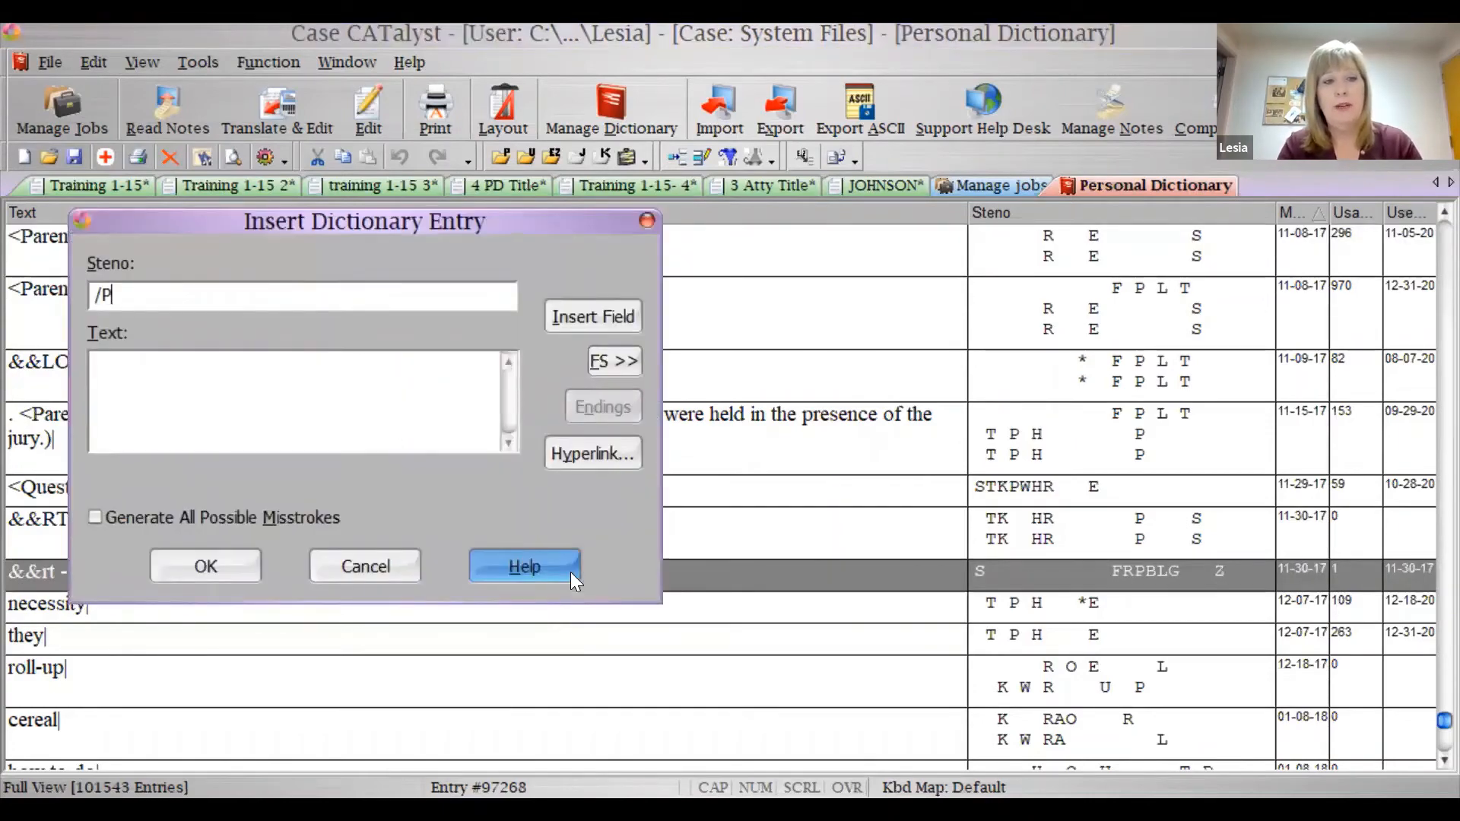
key(BackSpace)
key(BackSpace)
text(/RES/RES)
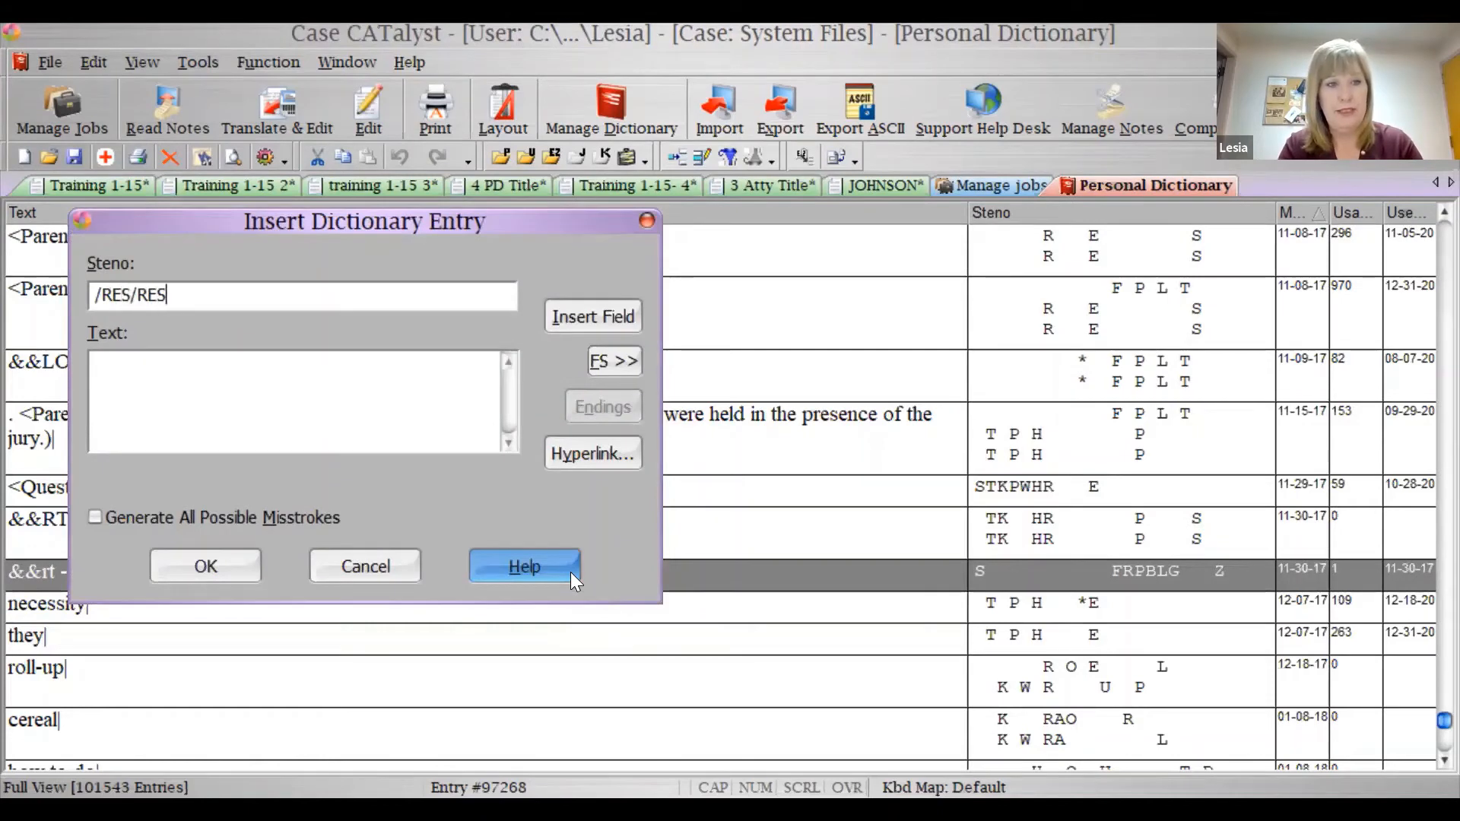
text(/RES)
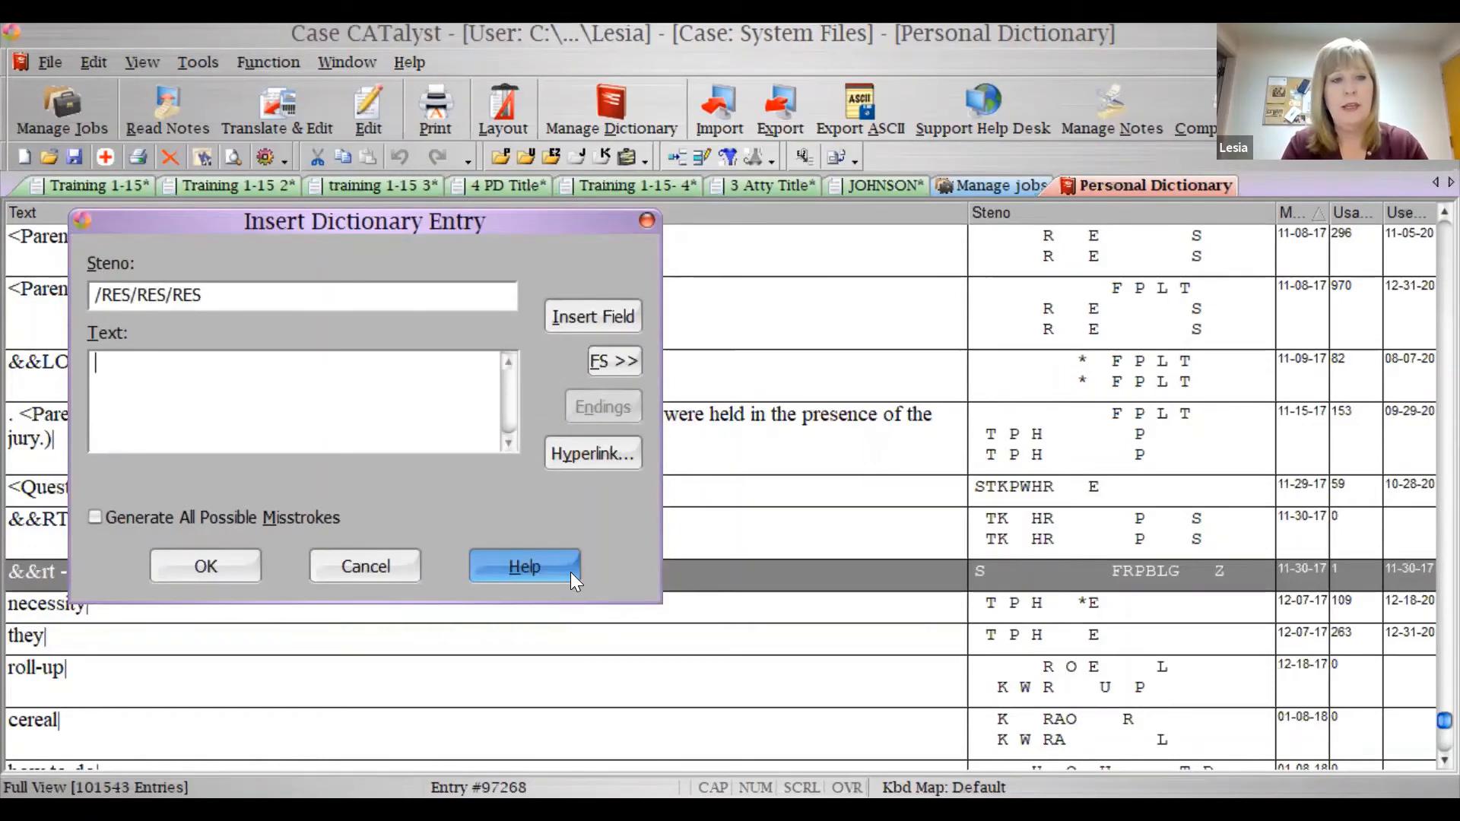
text(<Continuation Paragraph>)
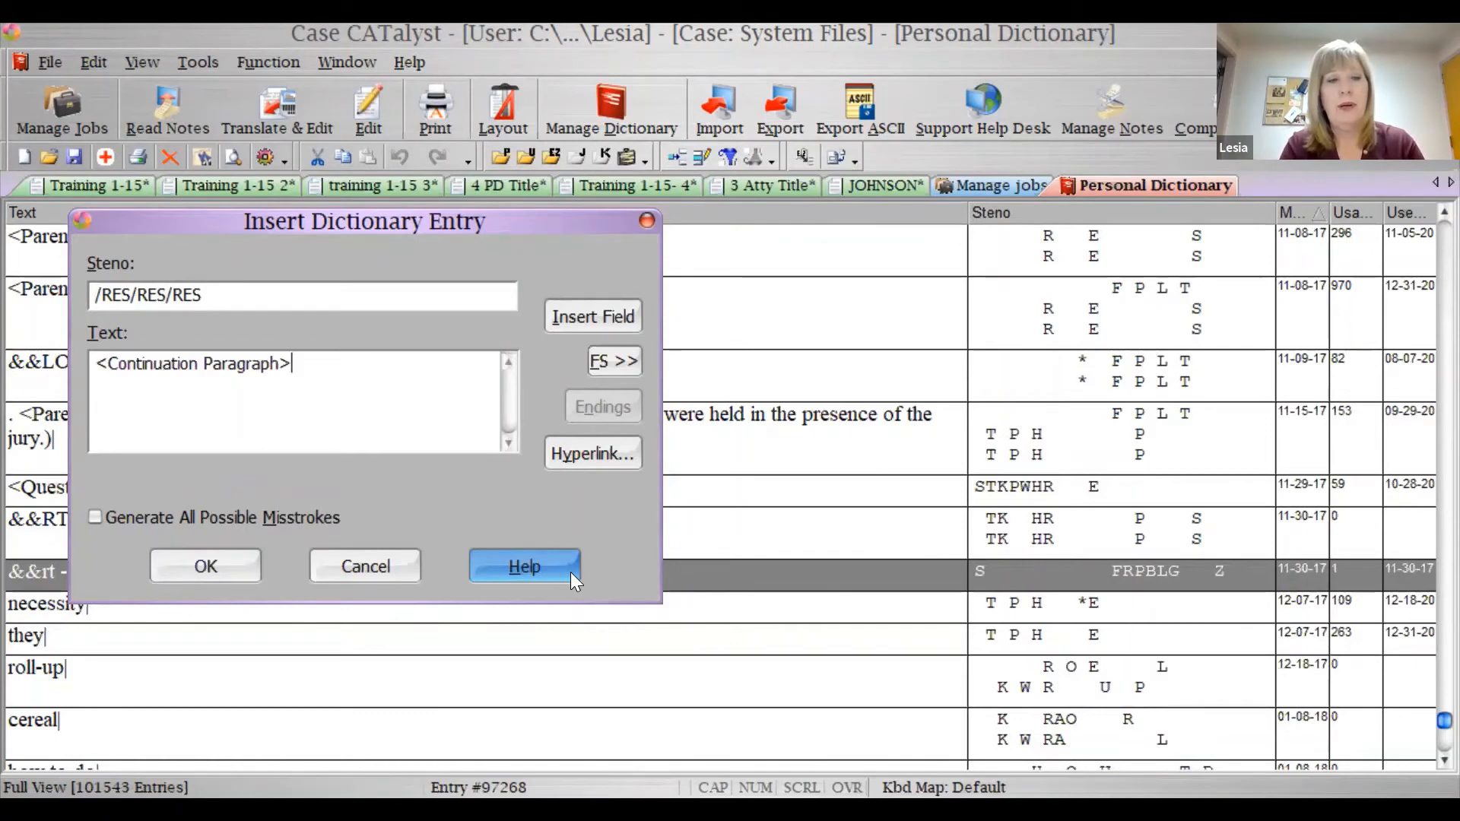
text((Whereupon, a rec)
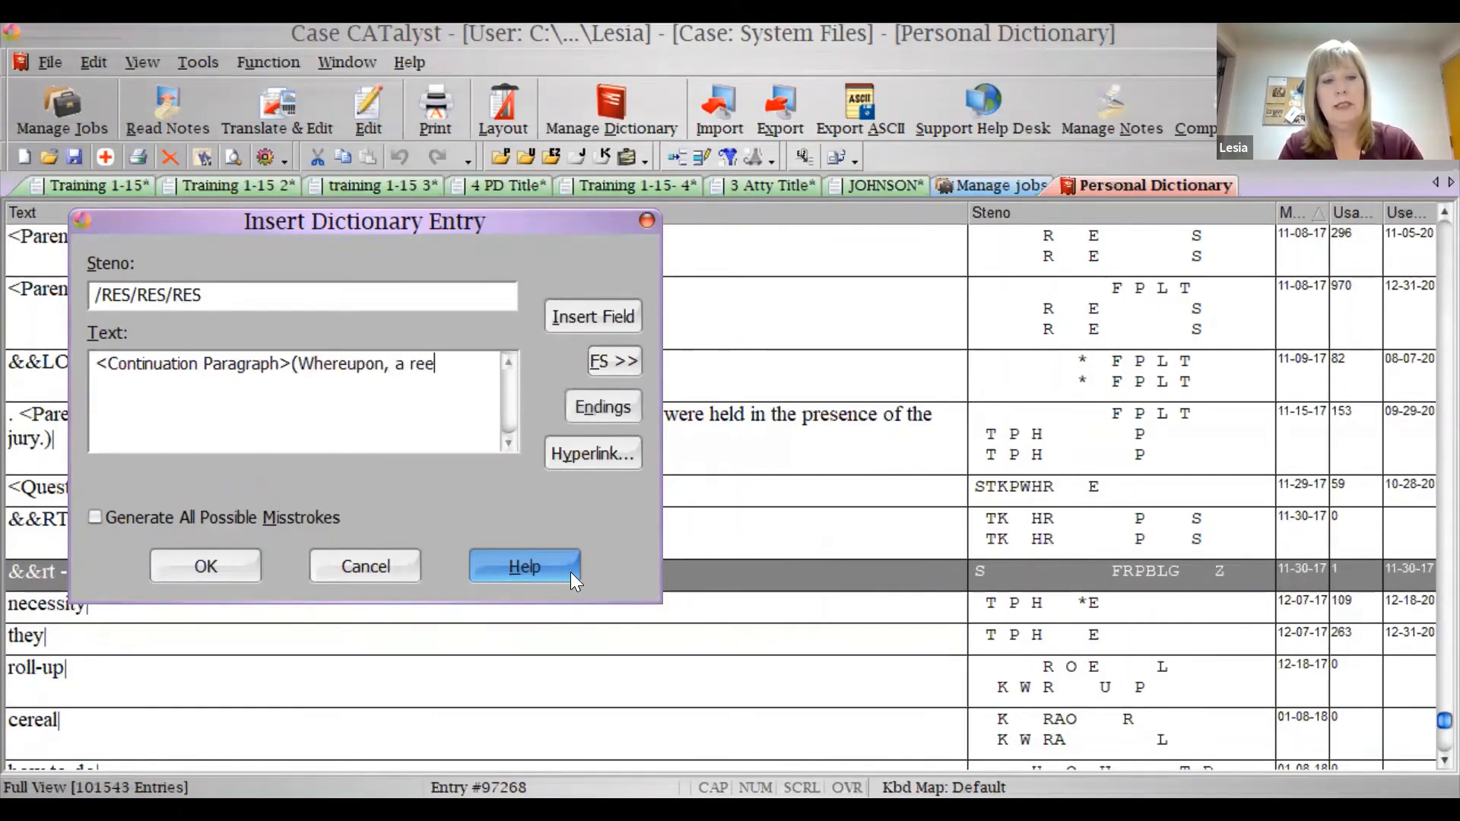
text(ess was tak)
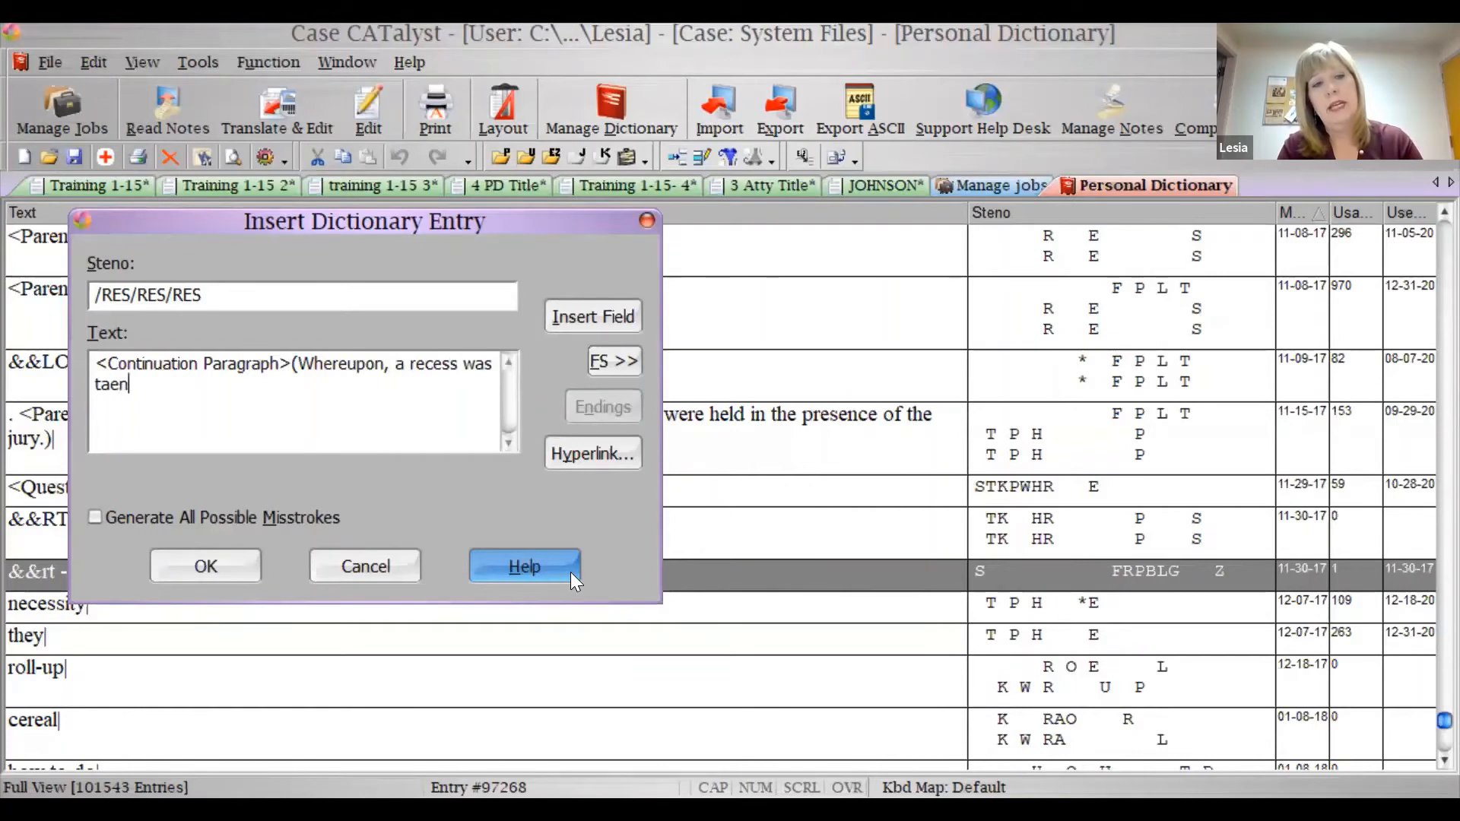
text(en at)
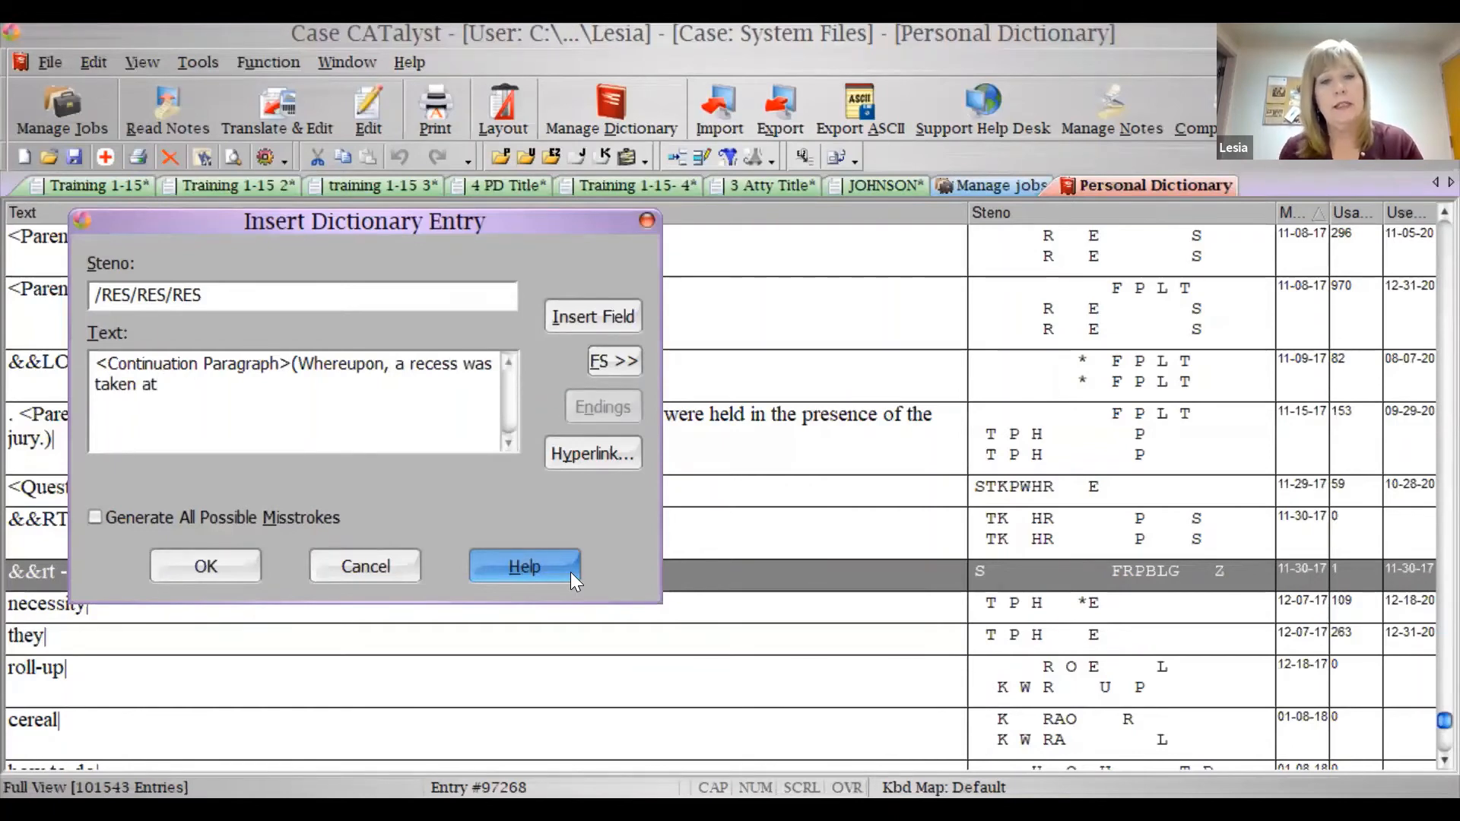
Insert the predefined Static Date With Words field after "taken at" in the new entry's text and add a closing parenthesis
click(608, 317)
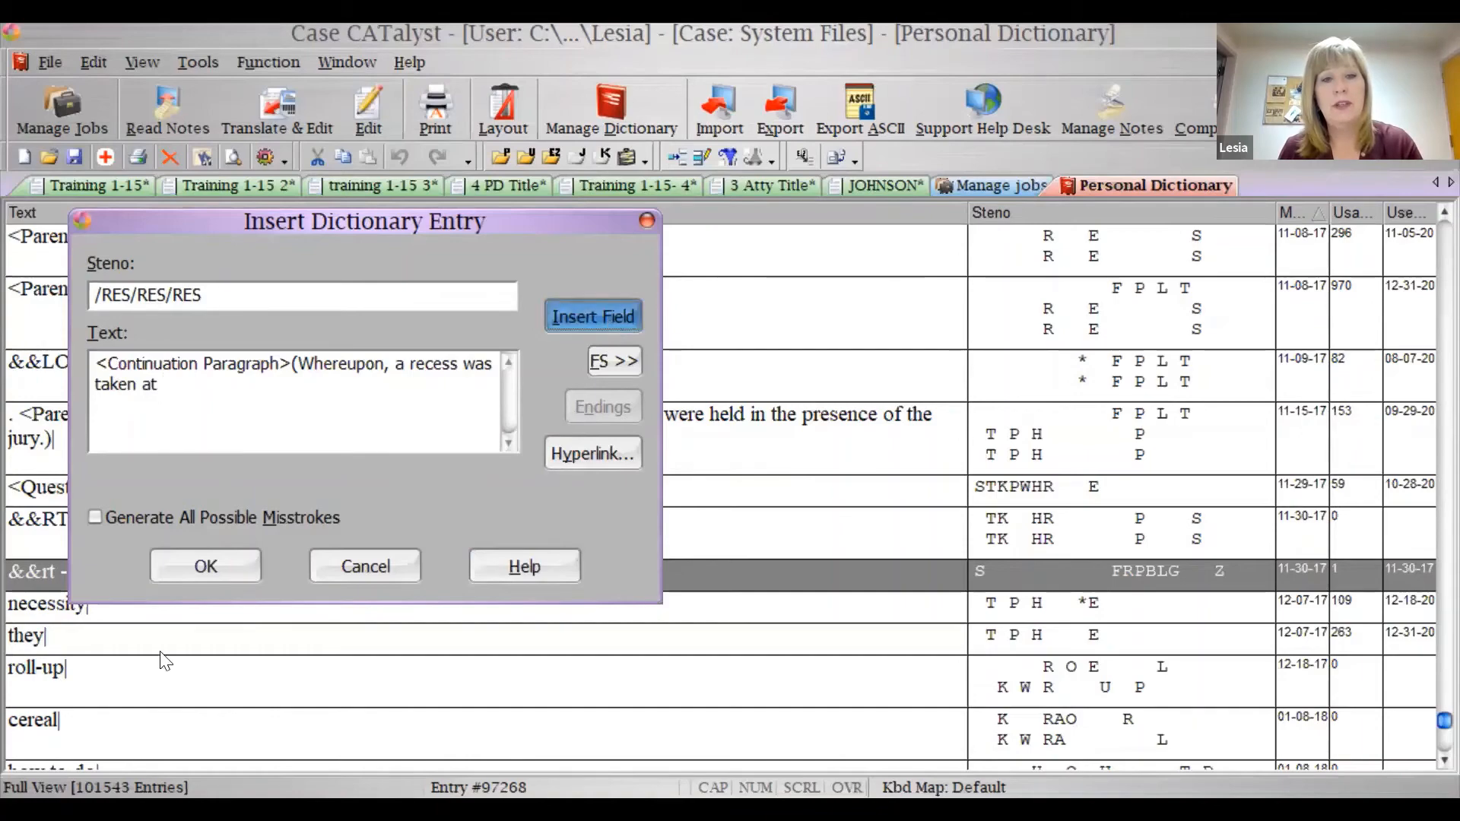
key(s)
key(s)
key(s)
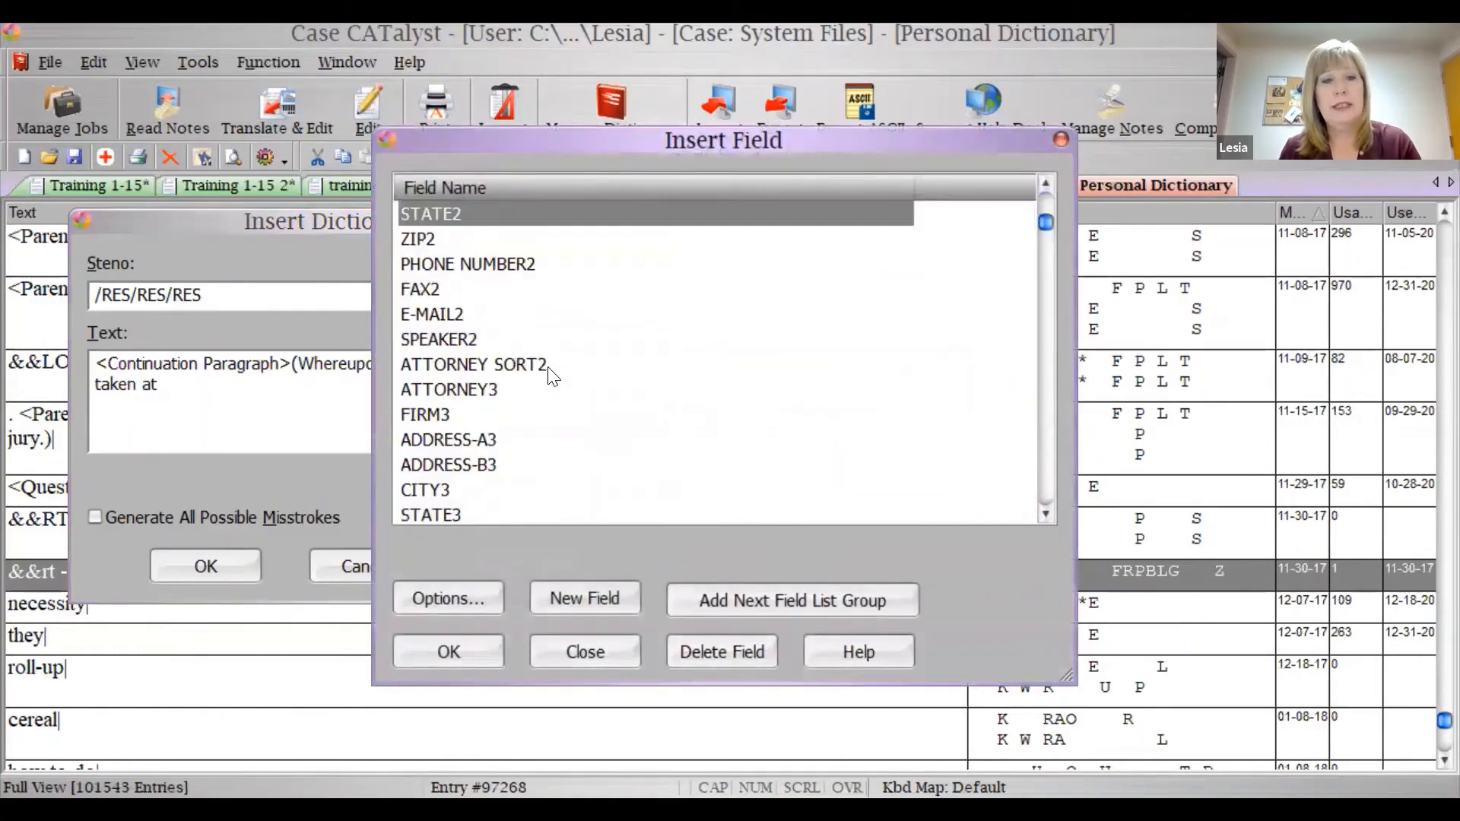
key(i)
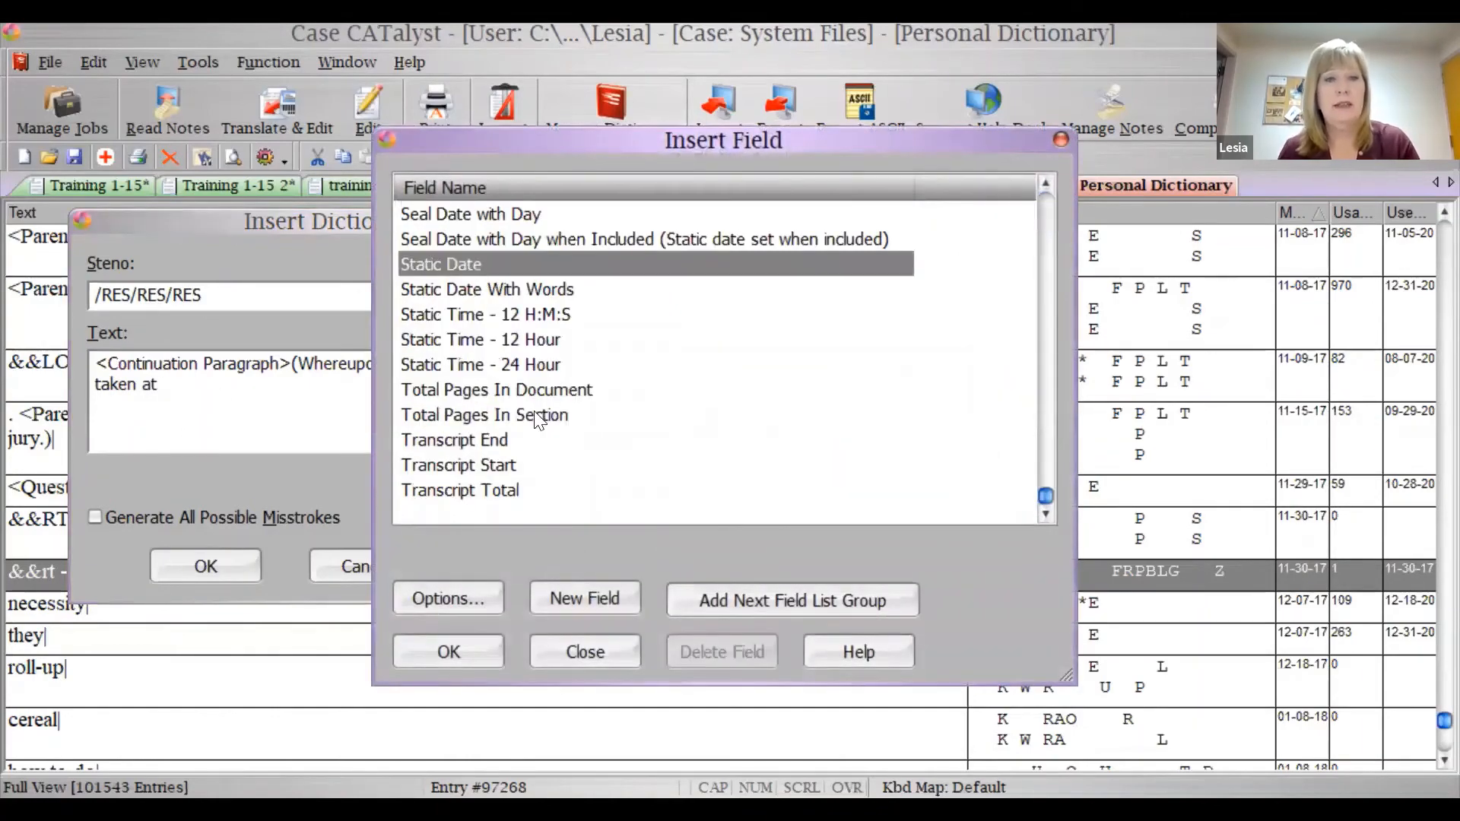
click(523, 291)
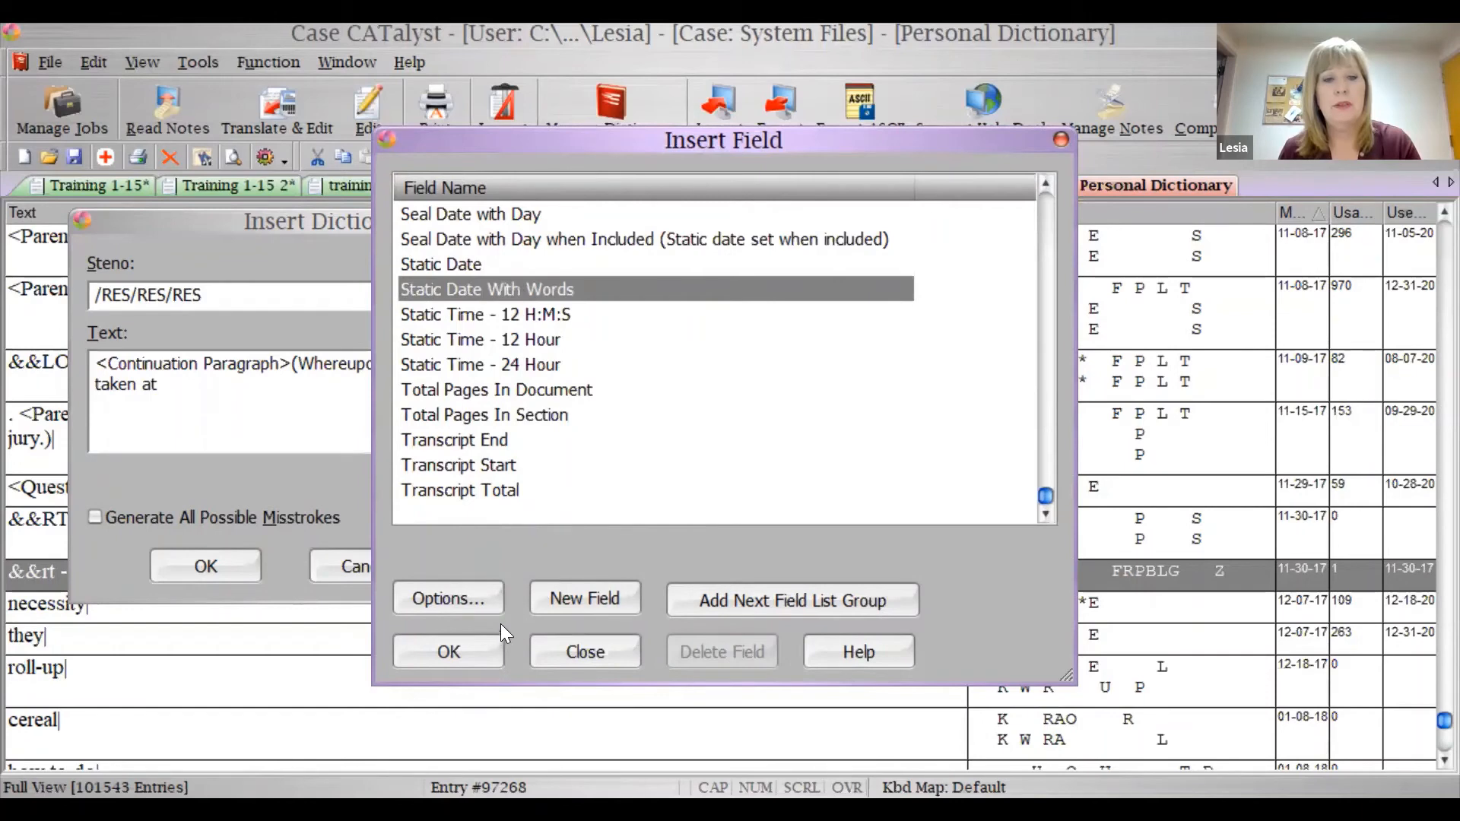
click(465, 648)
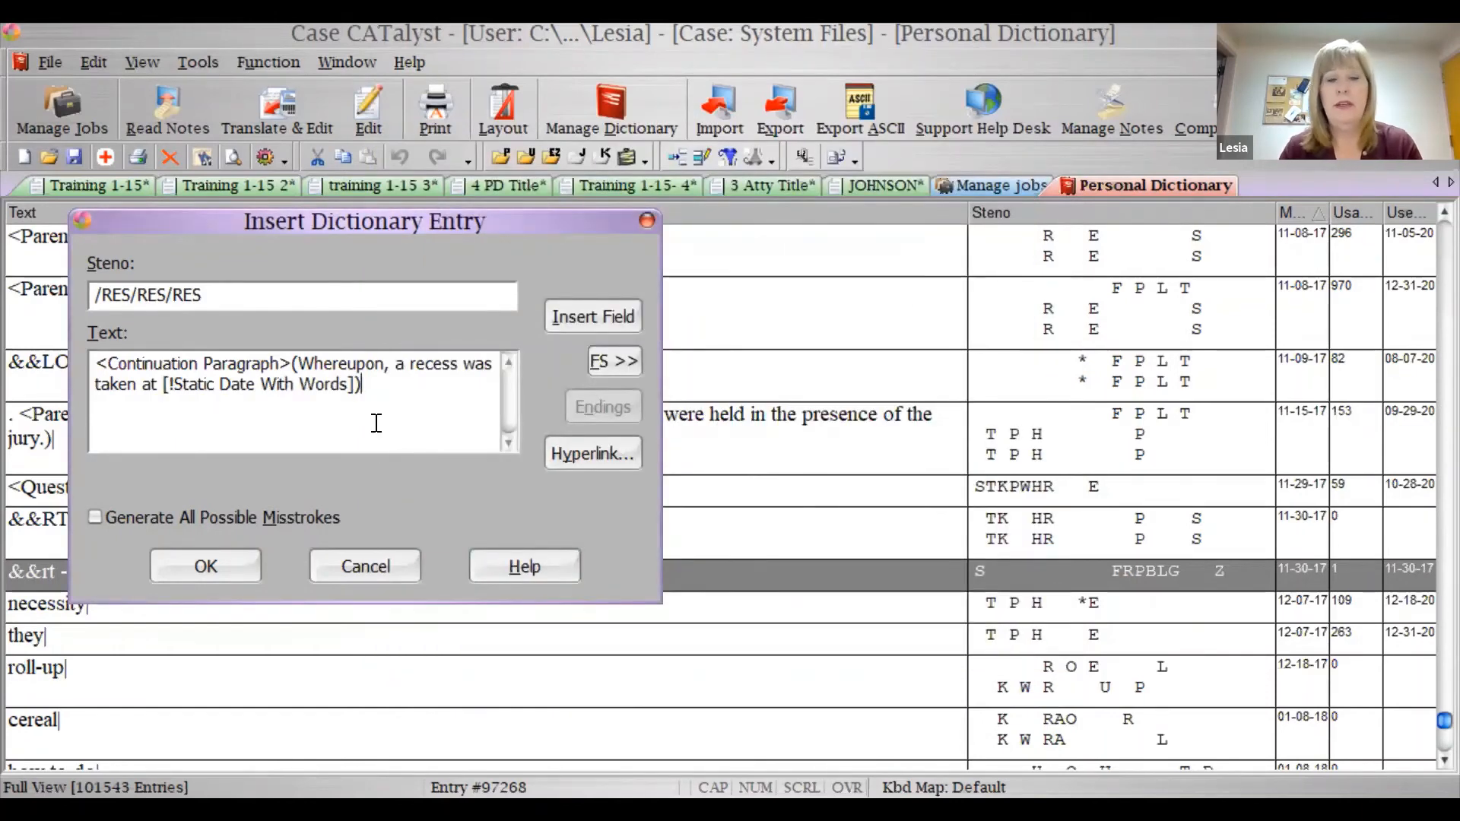
text())
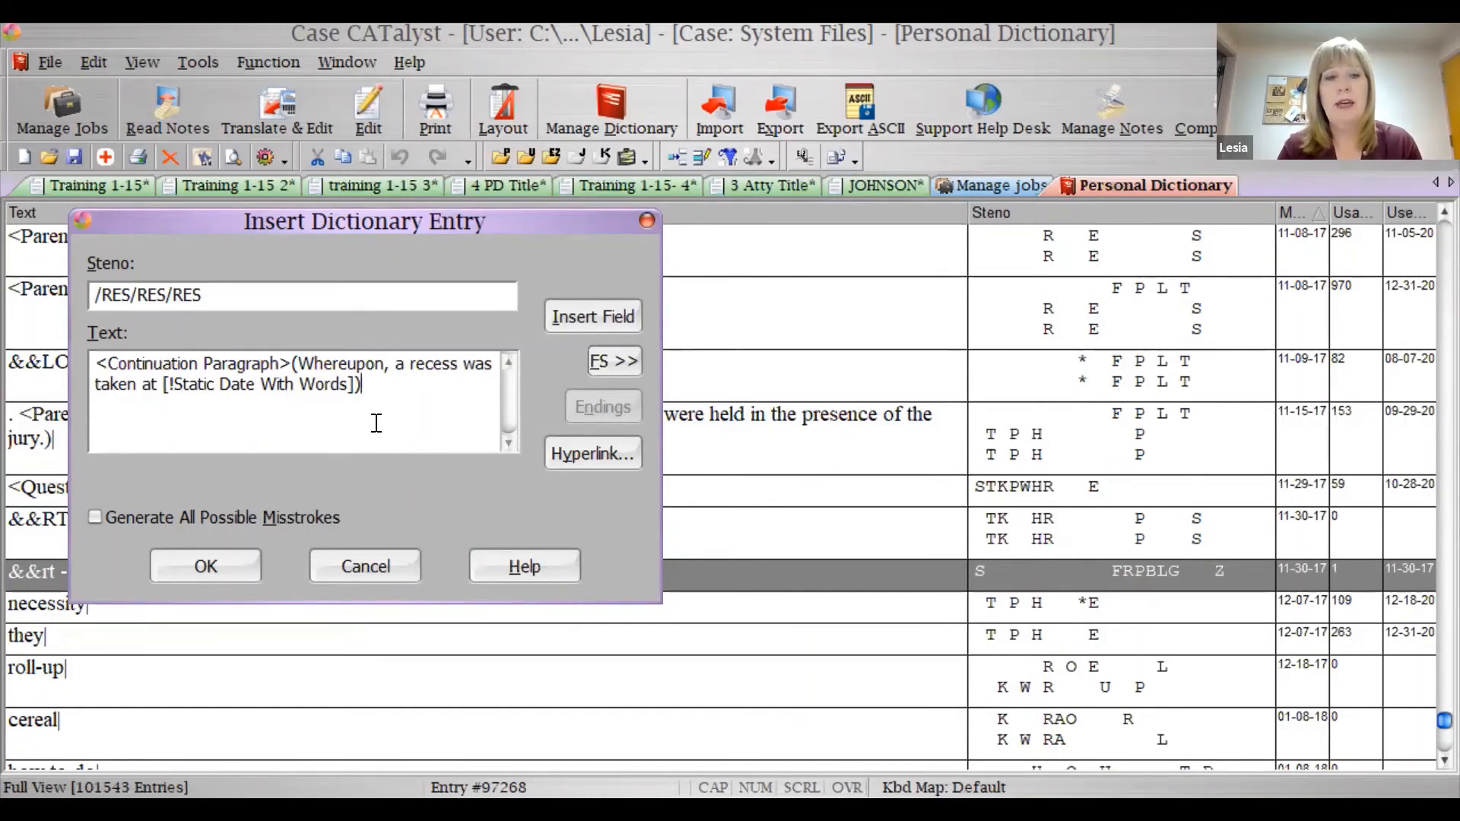
Remove the date field and closing parenthesis from the new entry's text, and bring up the list of insertable fields again
key(BackSpace)
key(BackSpace)
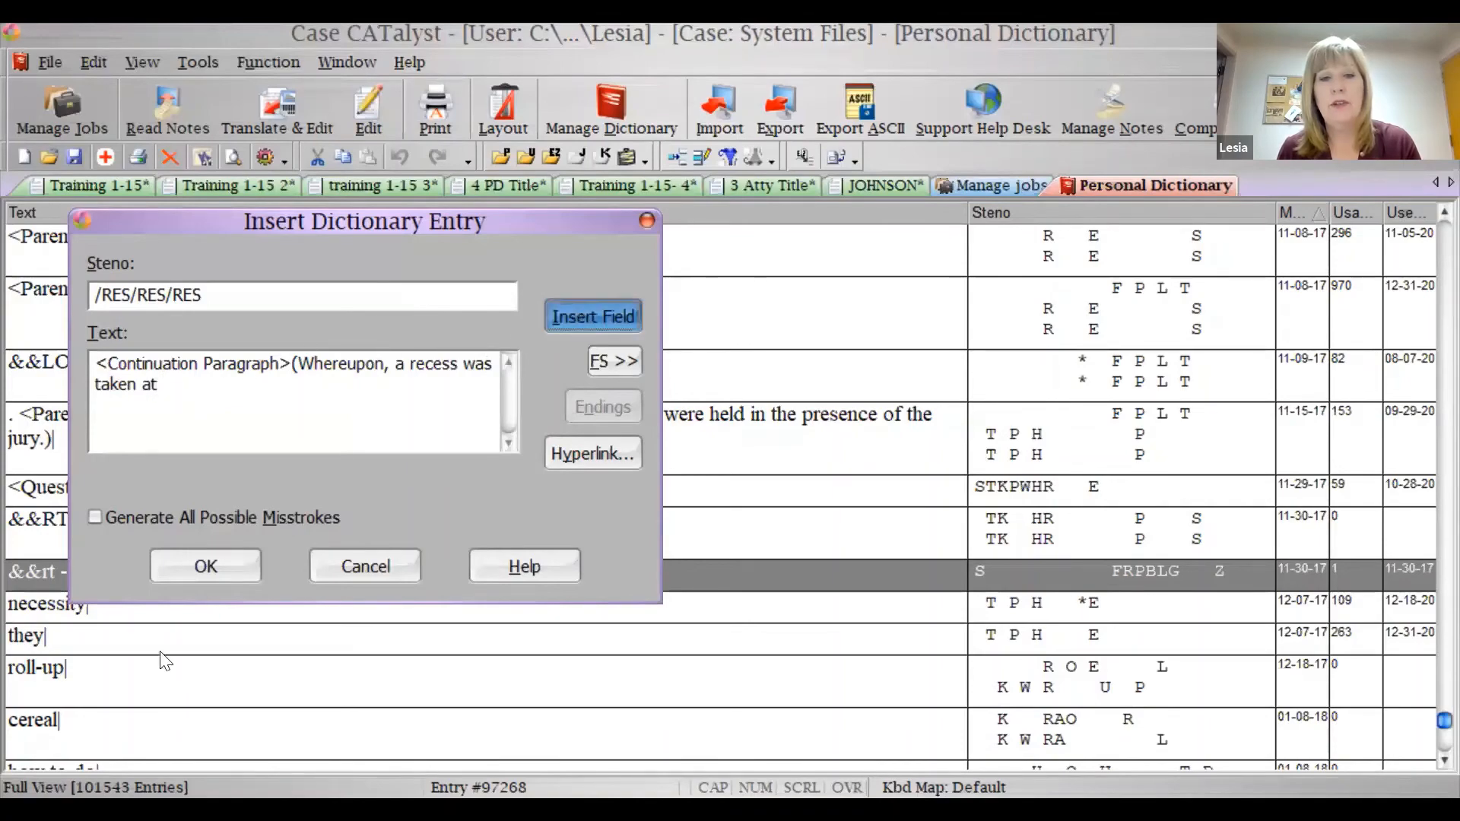
click(593, 316)
click(594, 403)
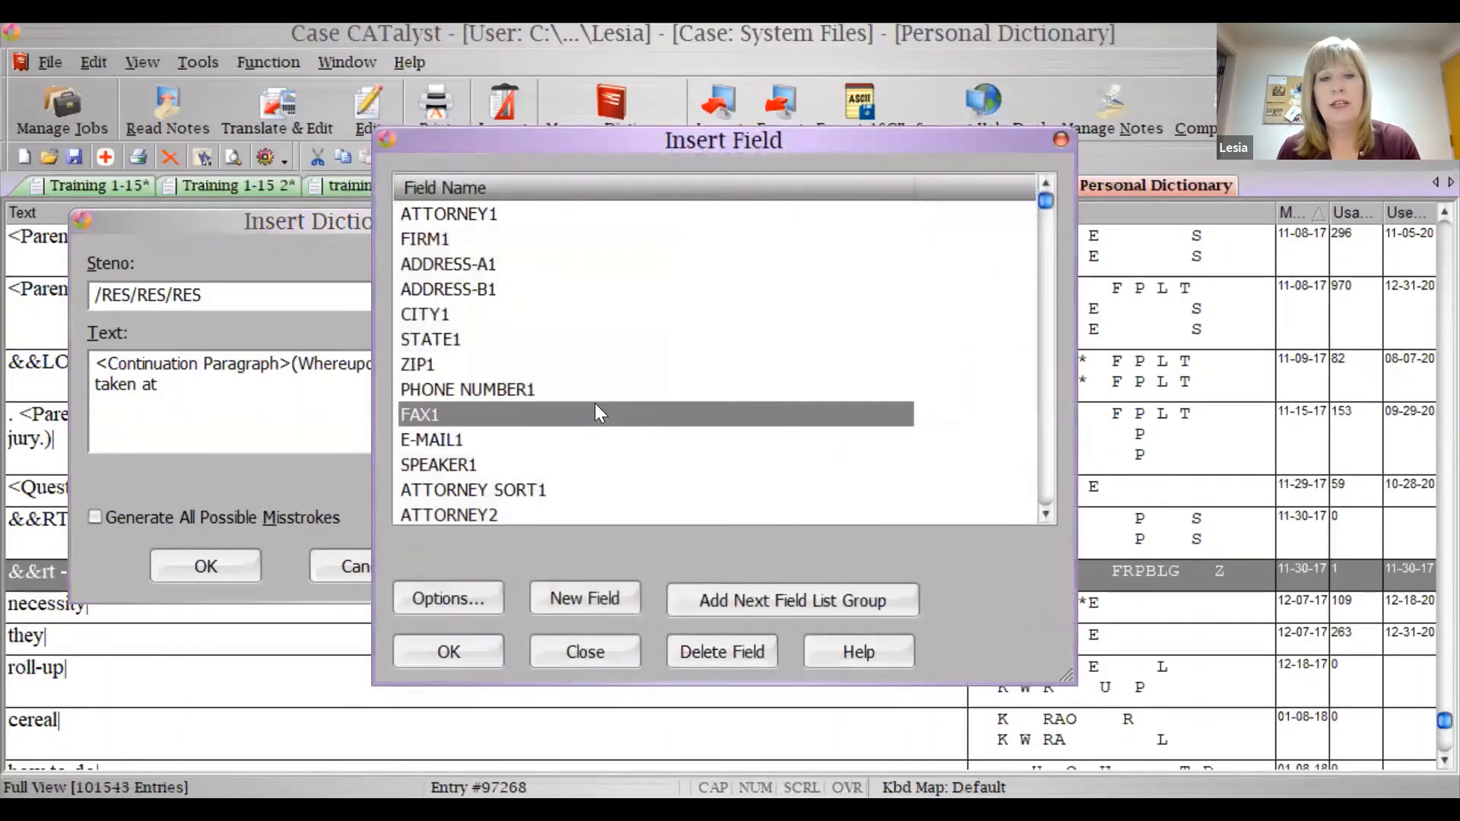
key(Return)
key(BackSpace)
key(BackSpace)
key(BackSpace)
key(BackSpace)
key(BackSpace)
key(BackSpace)
key(BackSpace)
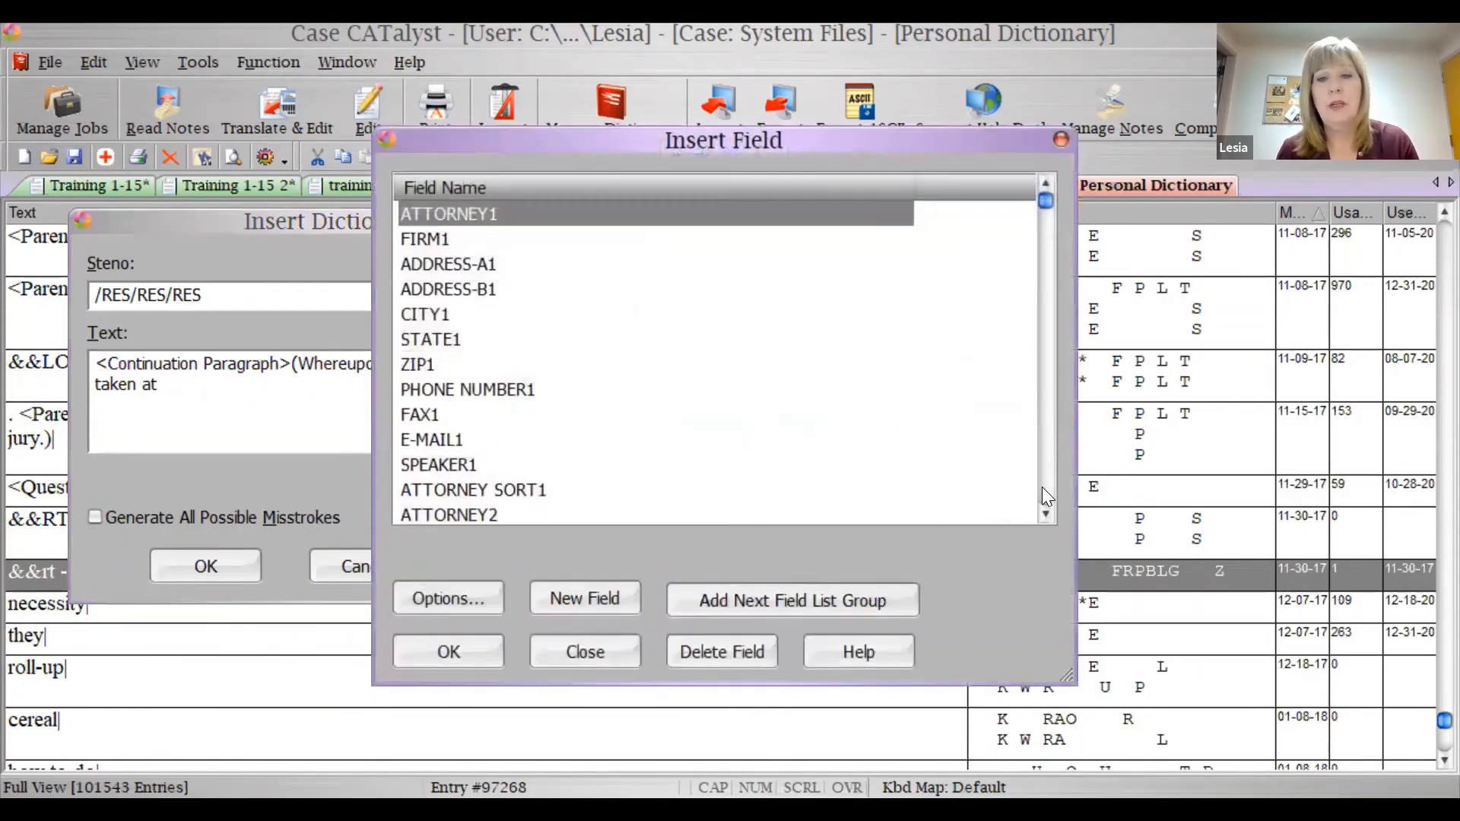
Reinsert the Static Date With Words field with a closing parenthesis, and discard the new /RES/RES/RES entry
scroll(1047, 494, down, 20)
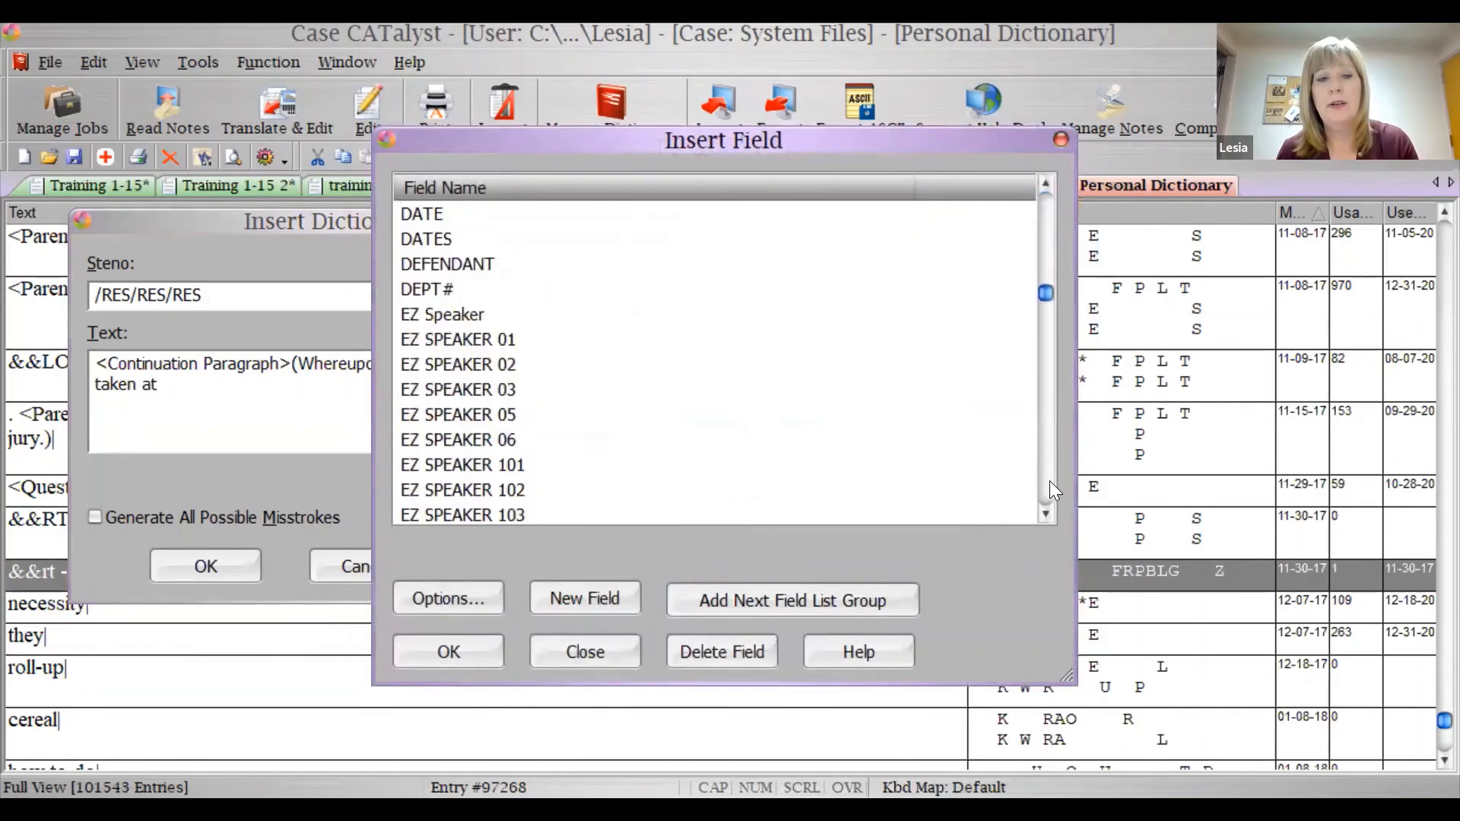
scroll(1052, 490, down, 20)
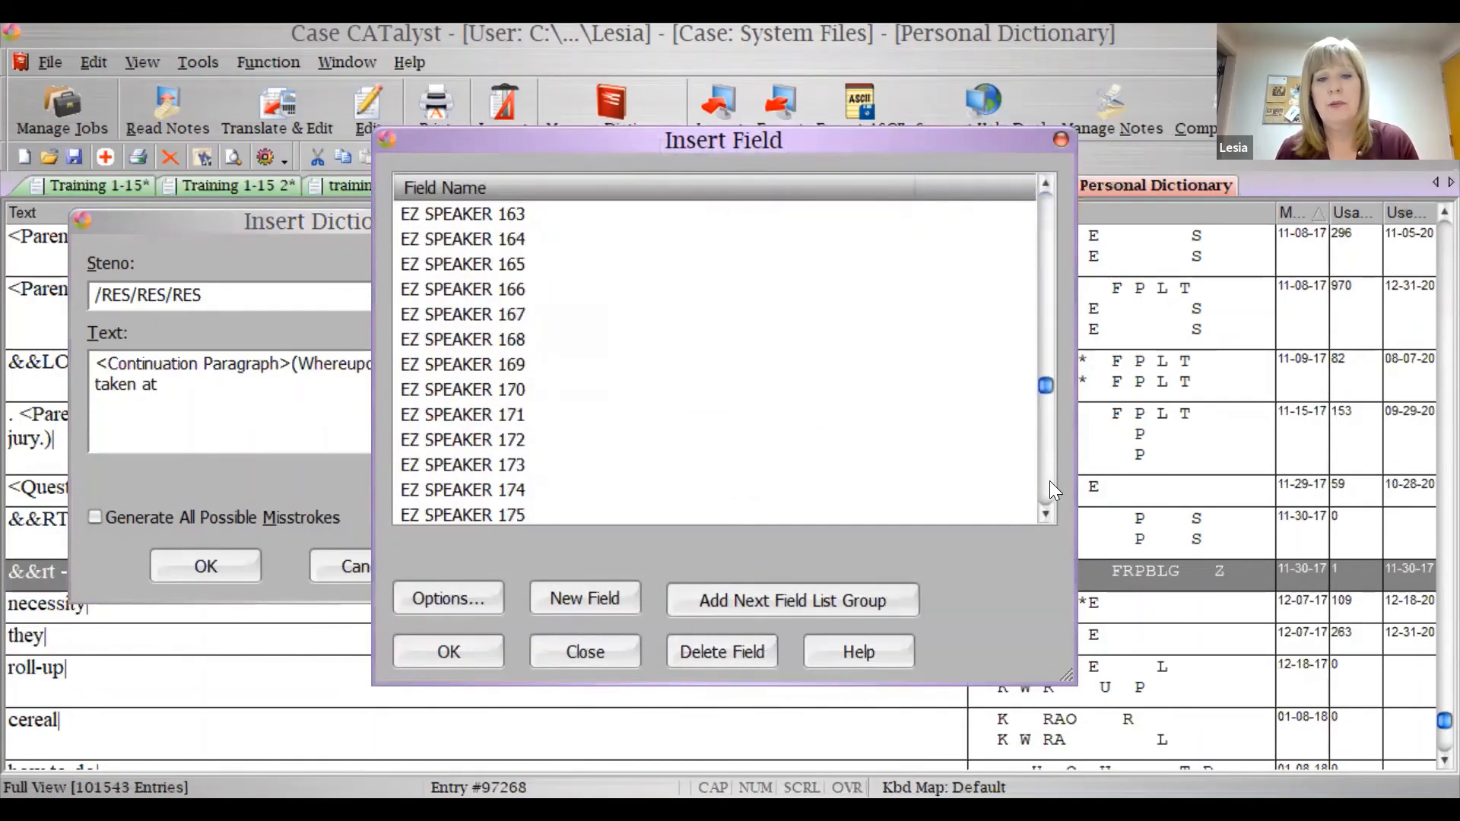
scroll(1052, 491, down, 20)
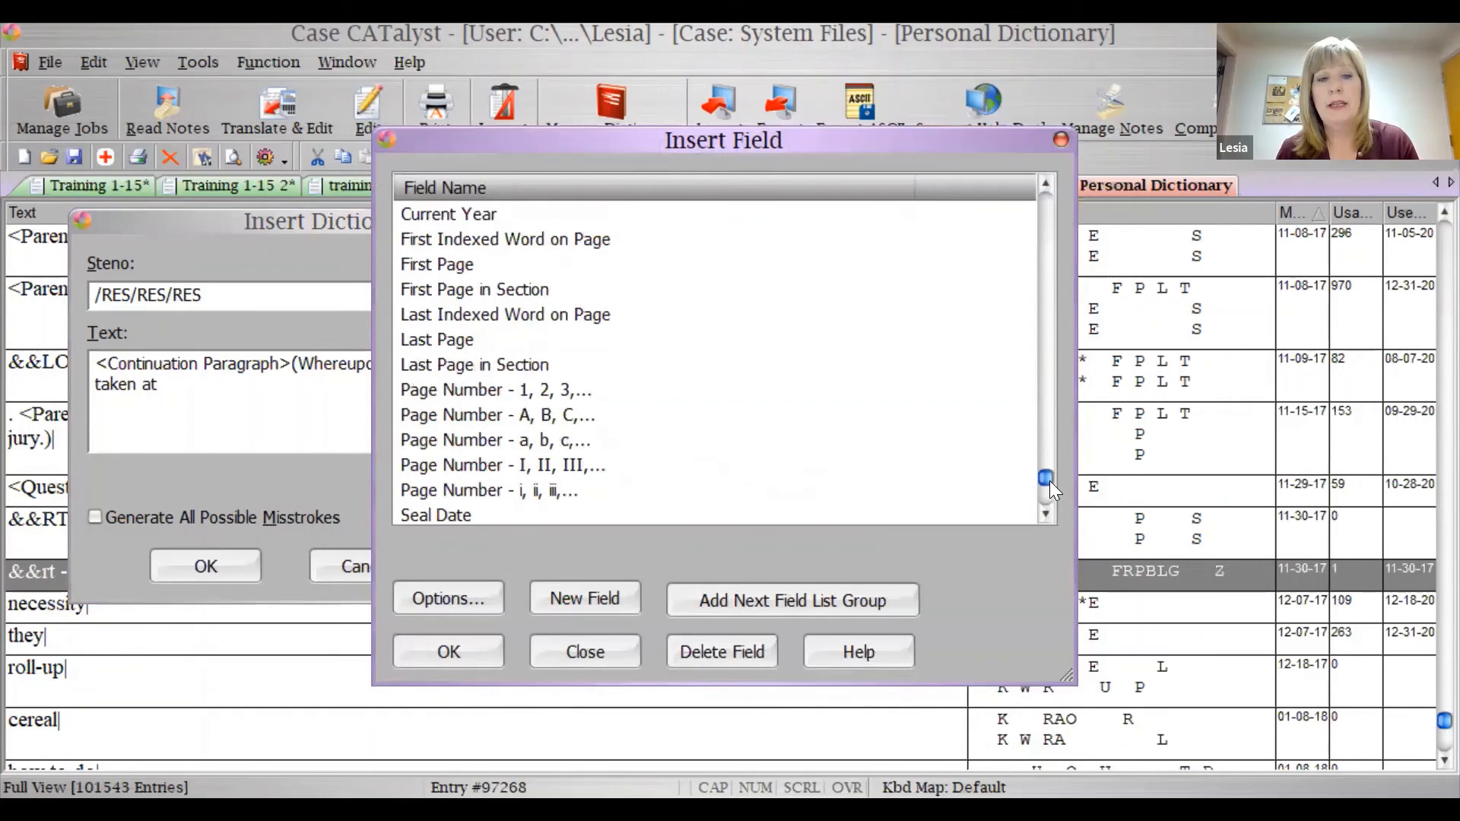
scroll(1046, 511, down, 6)
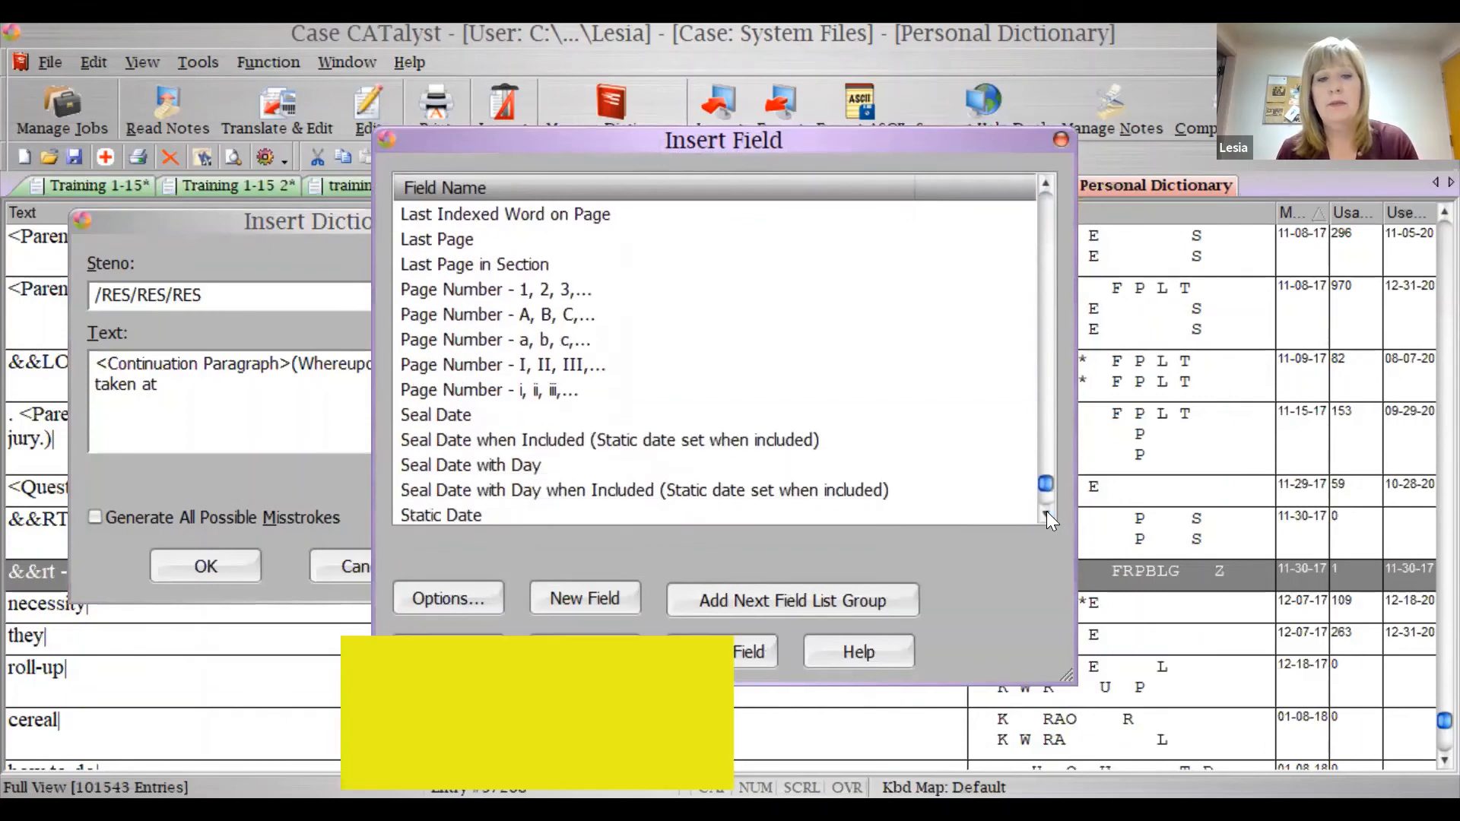
click(556, 490)
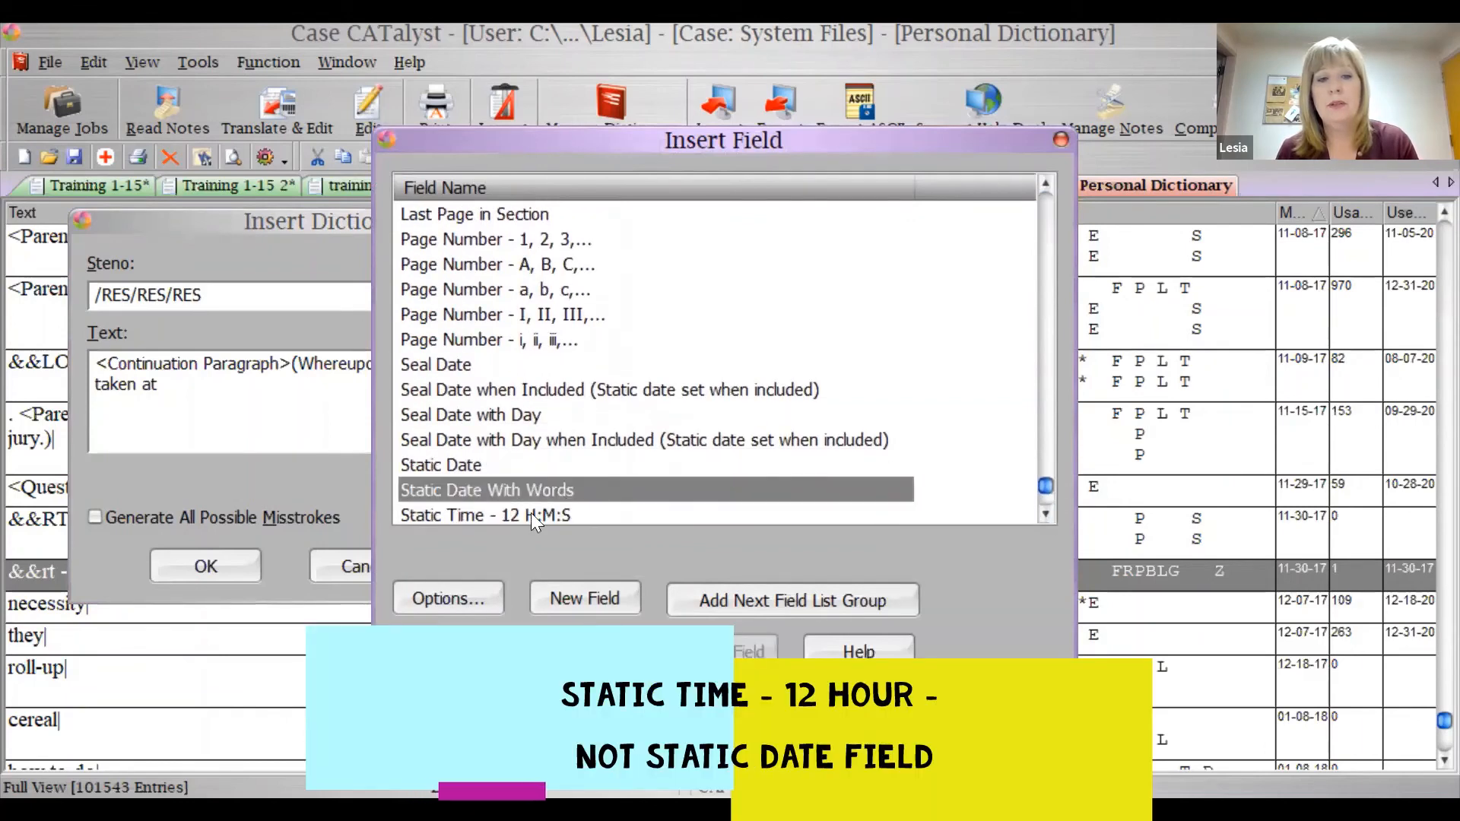
key(Return)
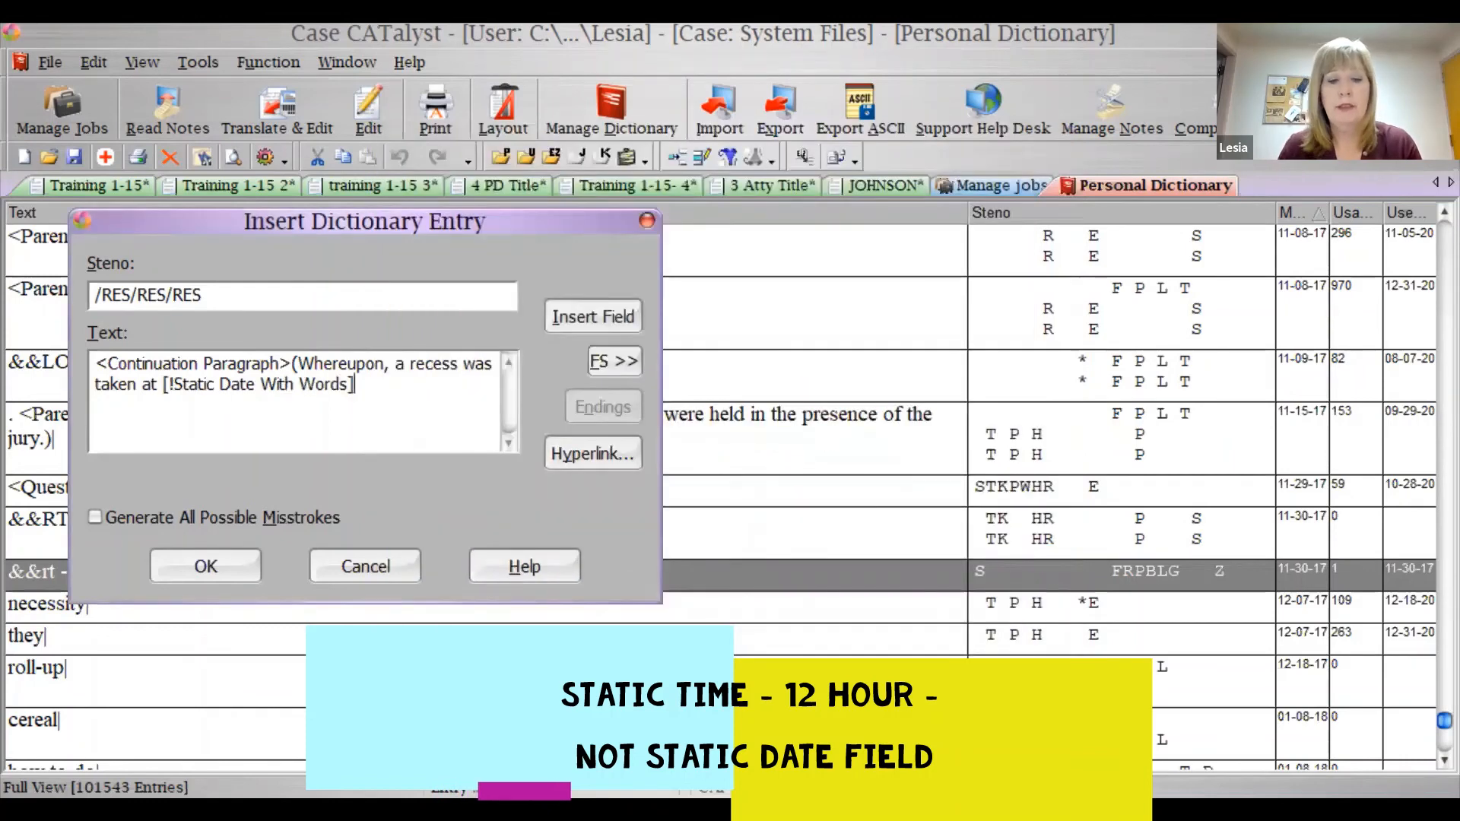
text())
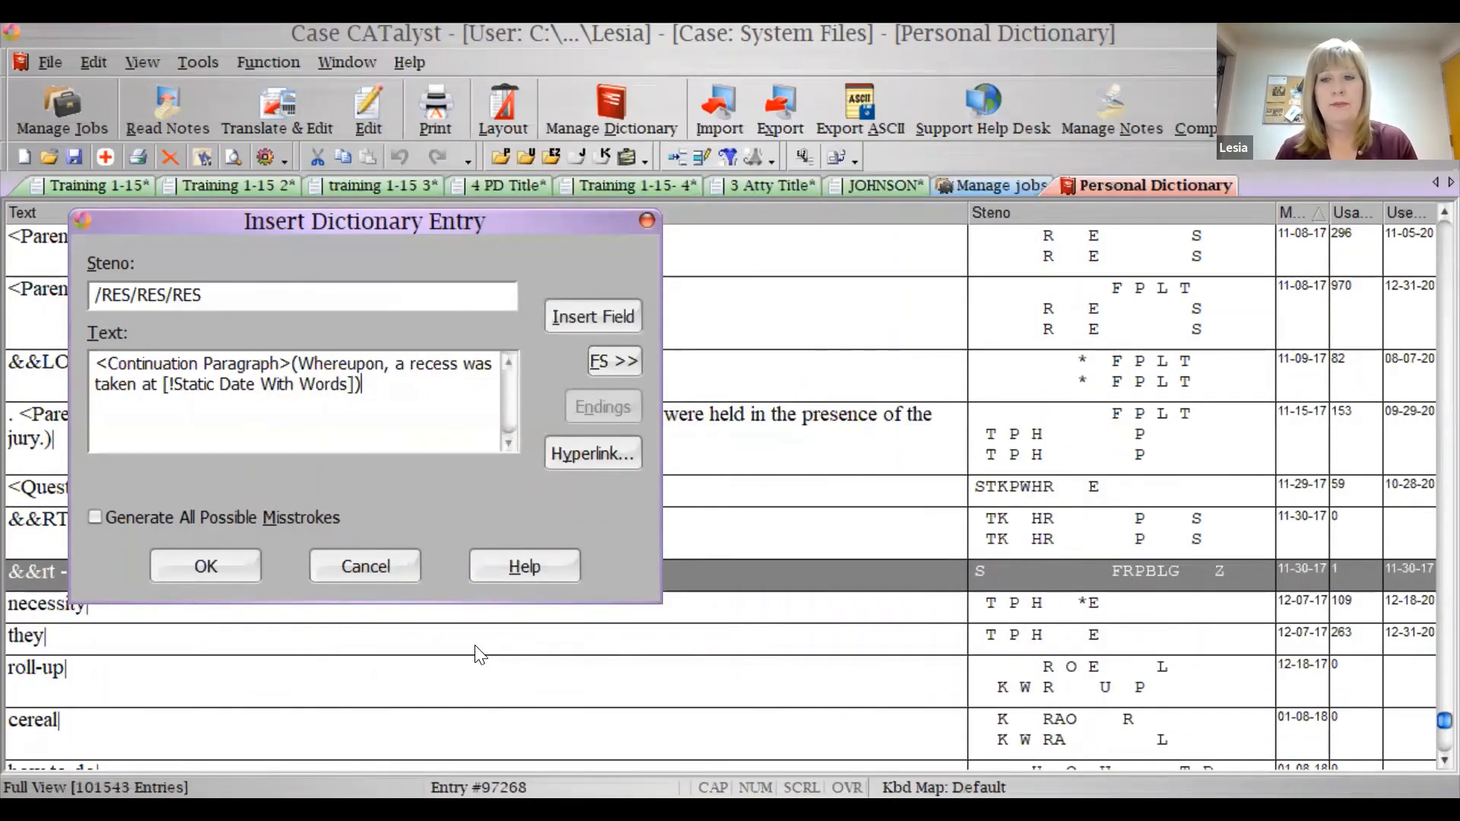
click(363, 566)
Open the second recess parenthetical entry, below /RES/RES, to view its text, and leave it without changing it
click(645, 286)
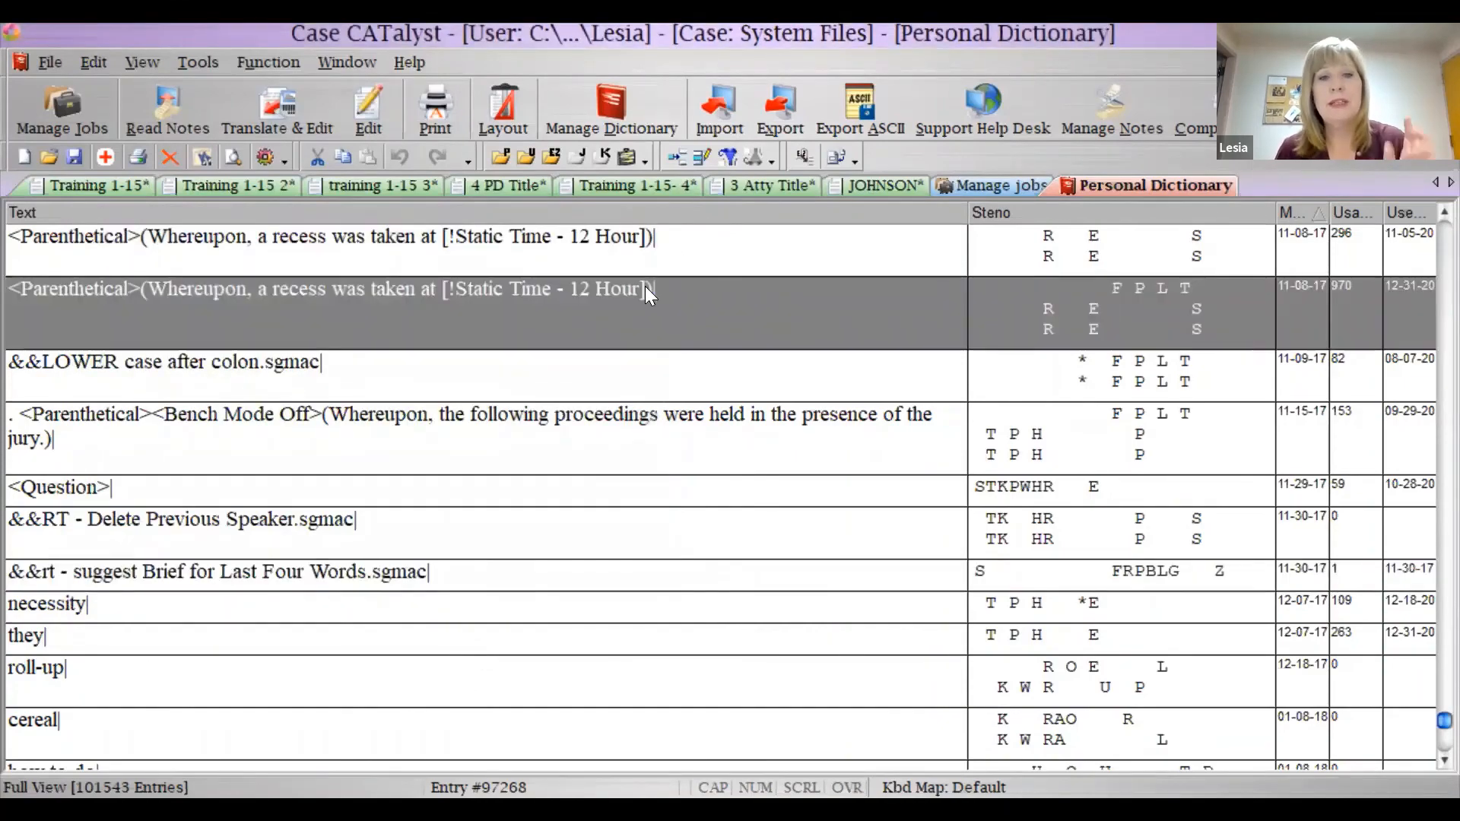
double_click(644, 286)
click(400, 568)
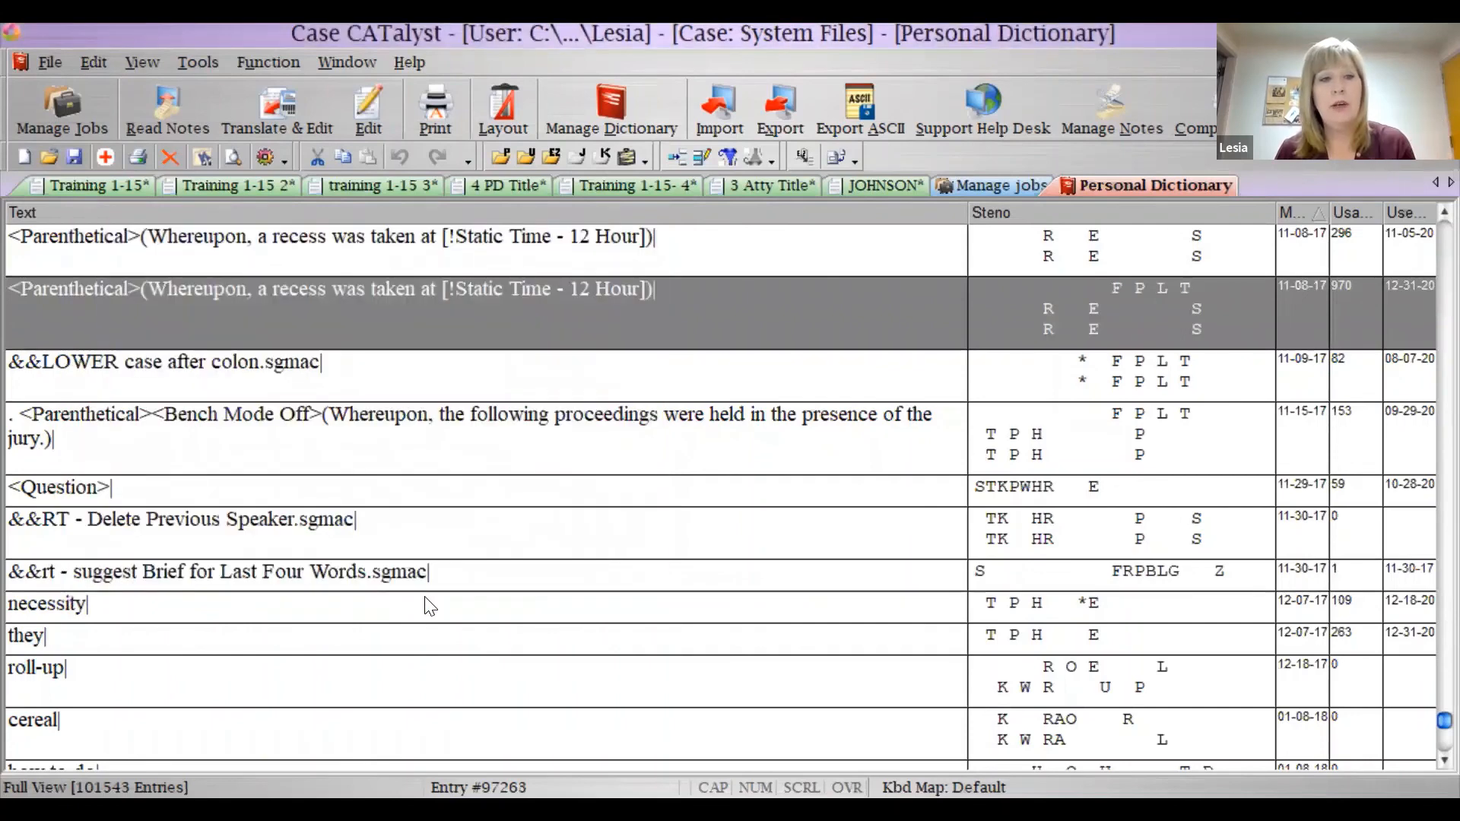